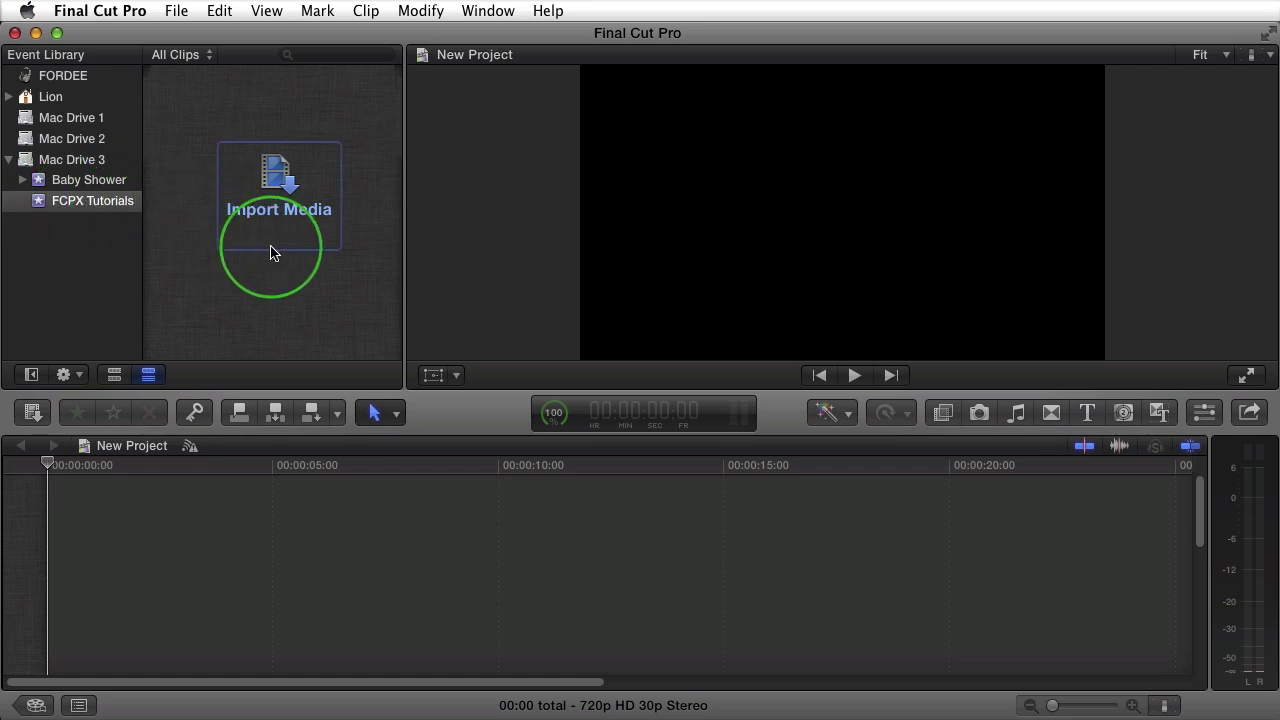
click(279, 204)
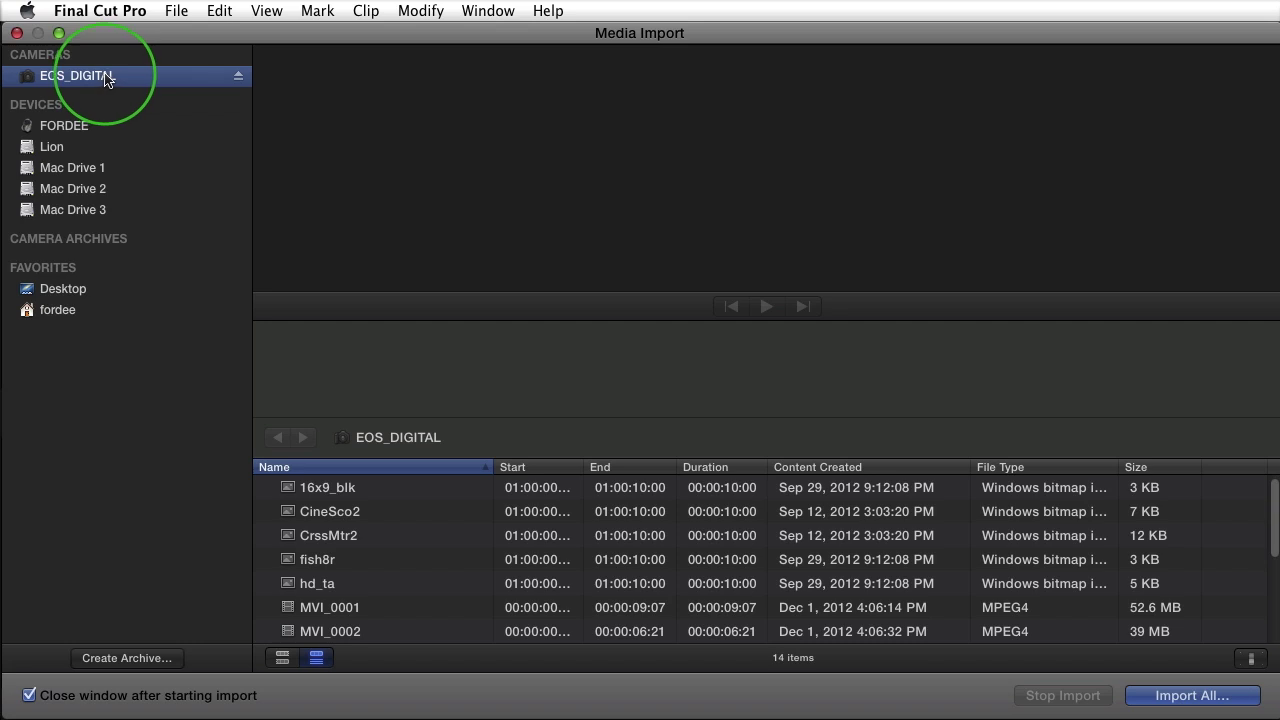
- Create a camera archive of the EOS_DIGITAL card named Flowers_120112 on the Lion drive
click(127, 658)
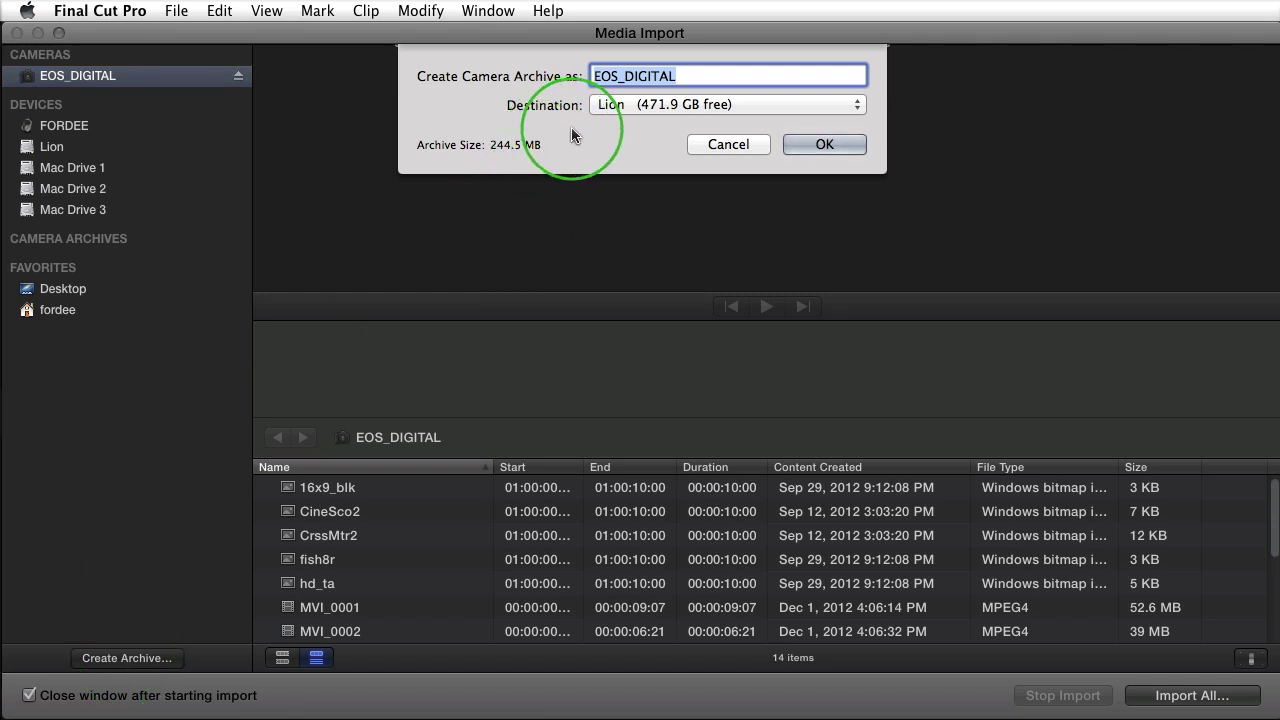
text(Flowers)
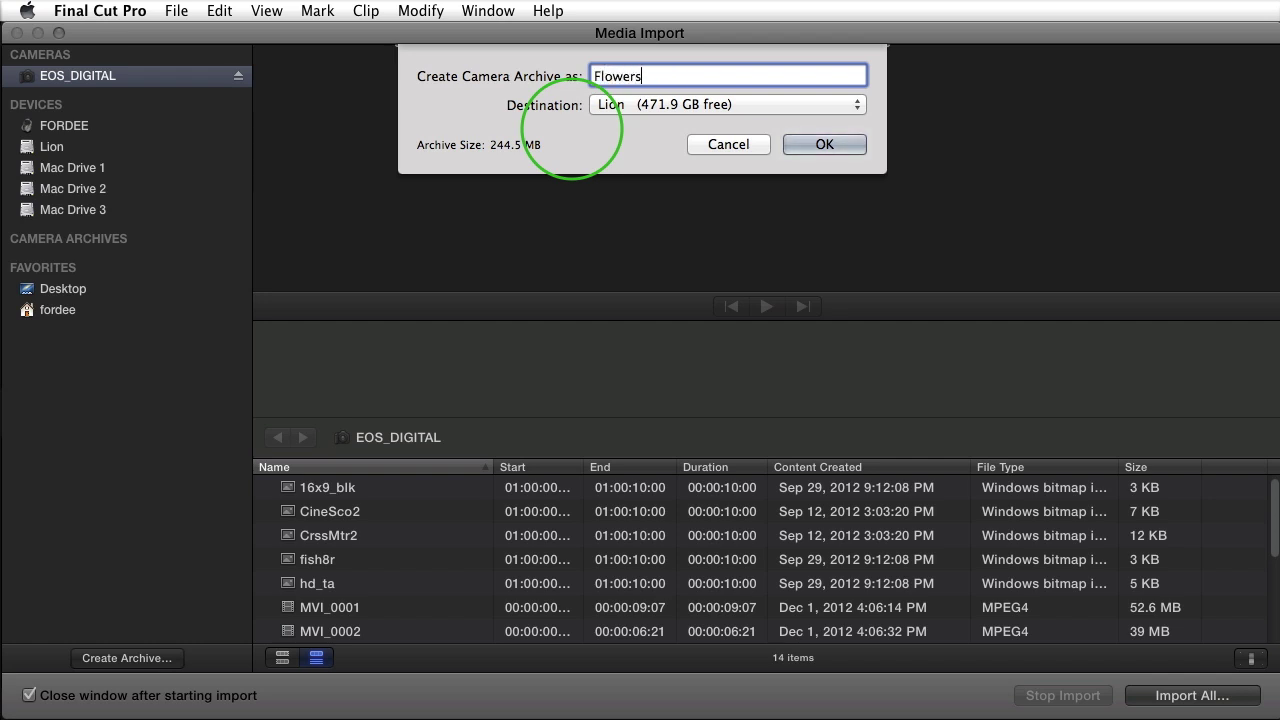
text(_120112)
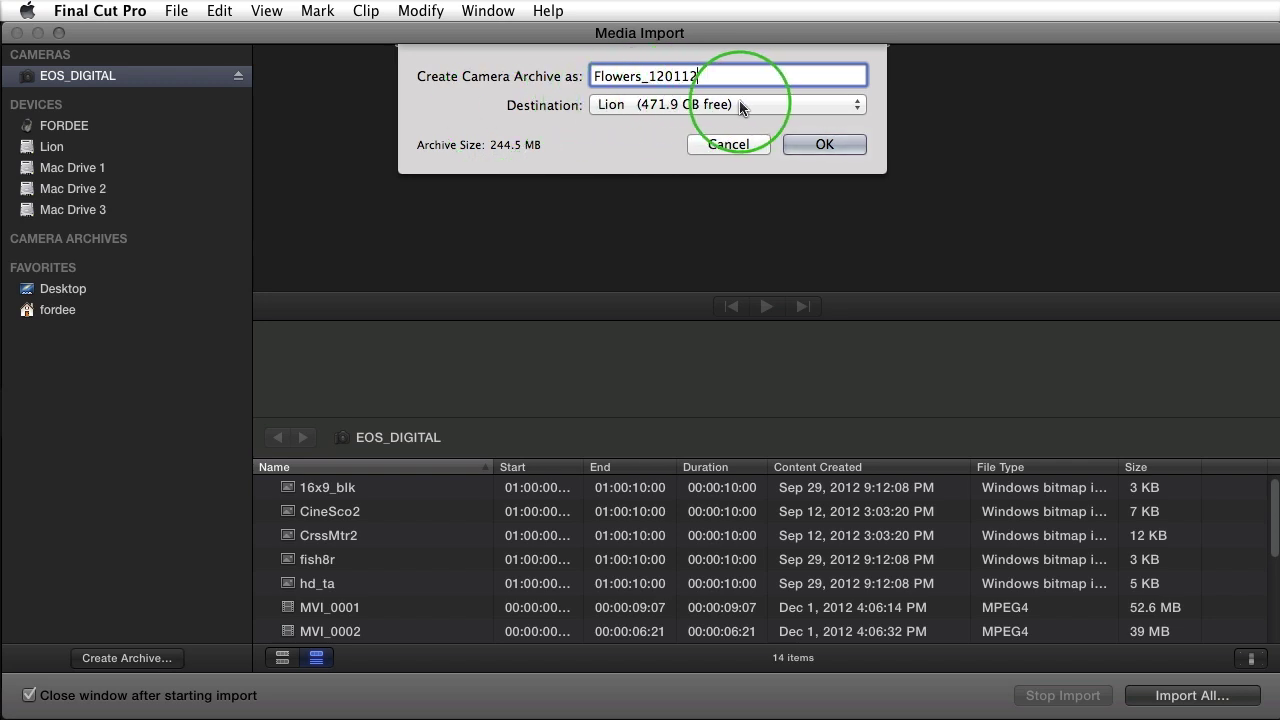
click(810, 144)
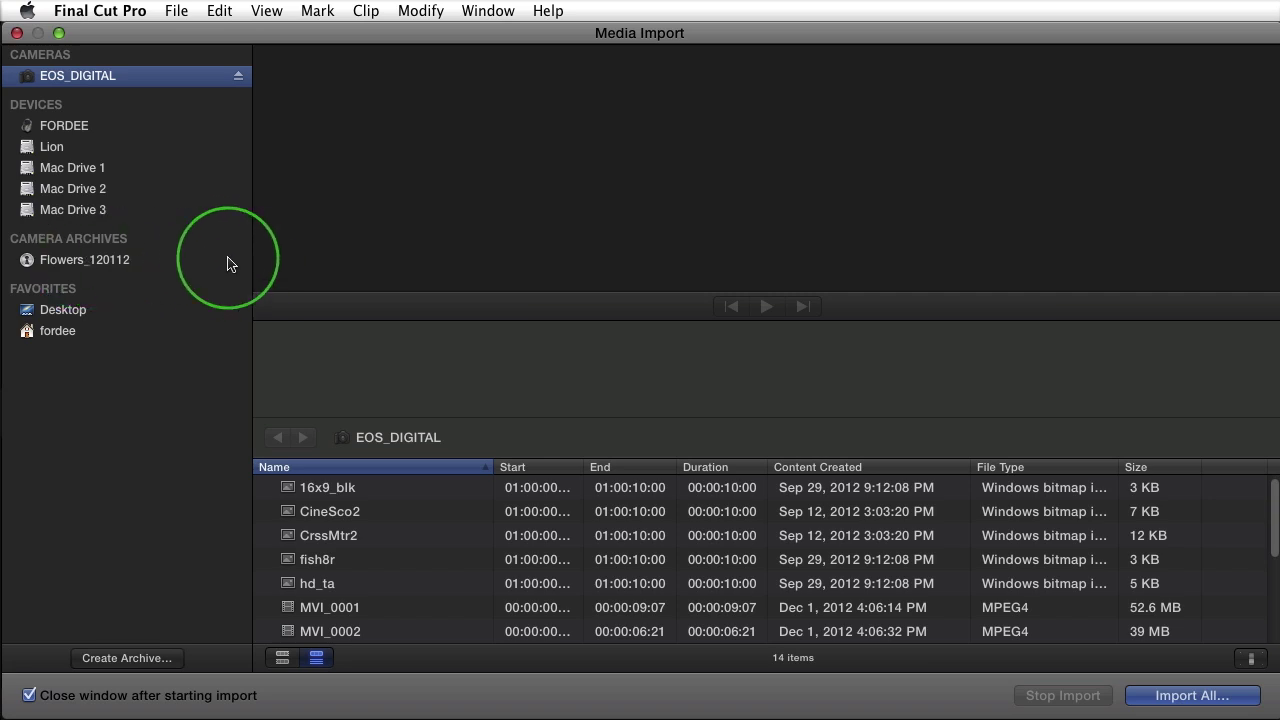
- View the empty Flowers_120112 archive in Media Import, then switch to Finder to locate its file
click(128, 262)
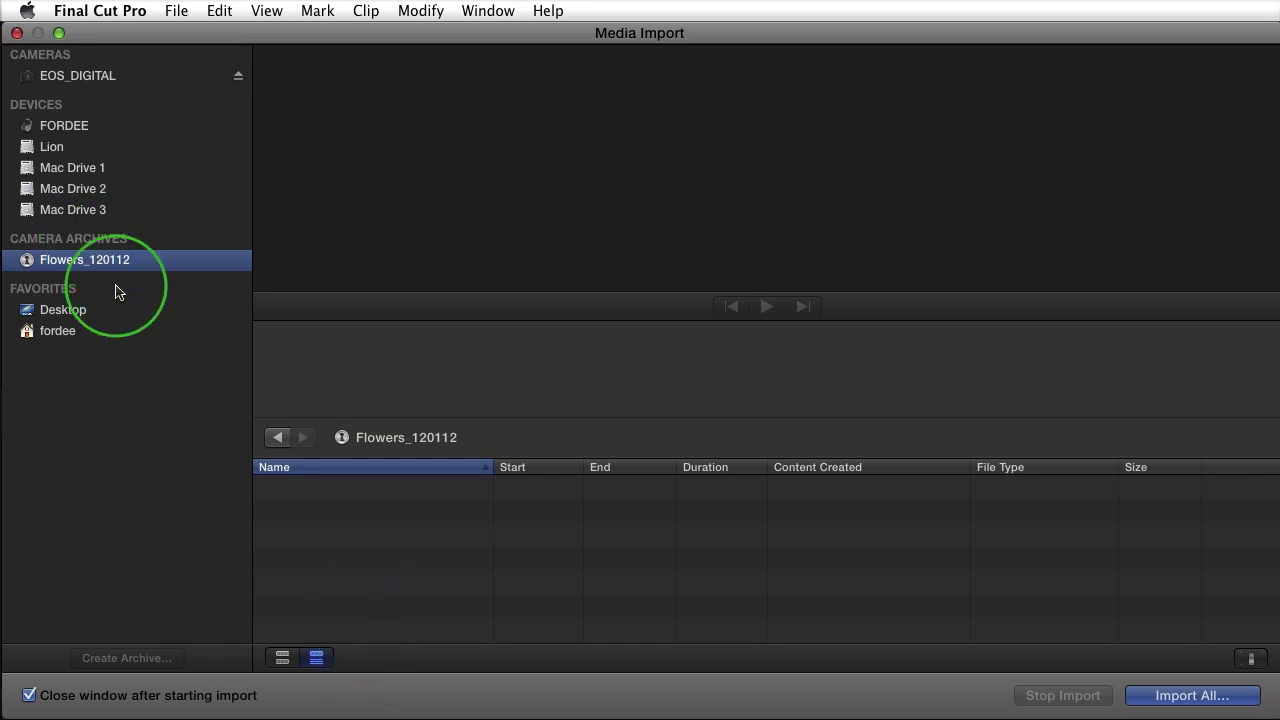
click(386, 712)
- Show the Flowers_120112 package contents in Finder down to the DCIM/100EOS7D movie files
drag(411, 97, 381, 249)
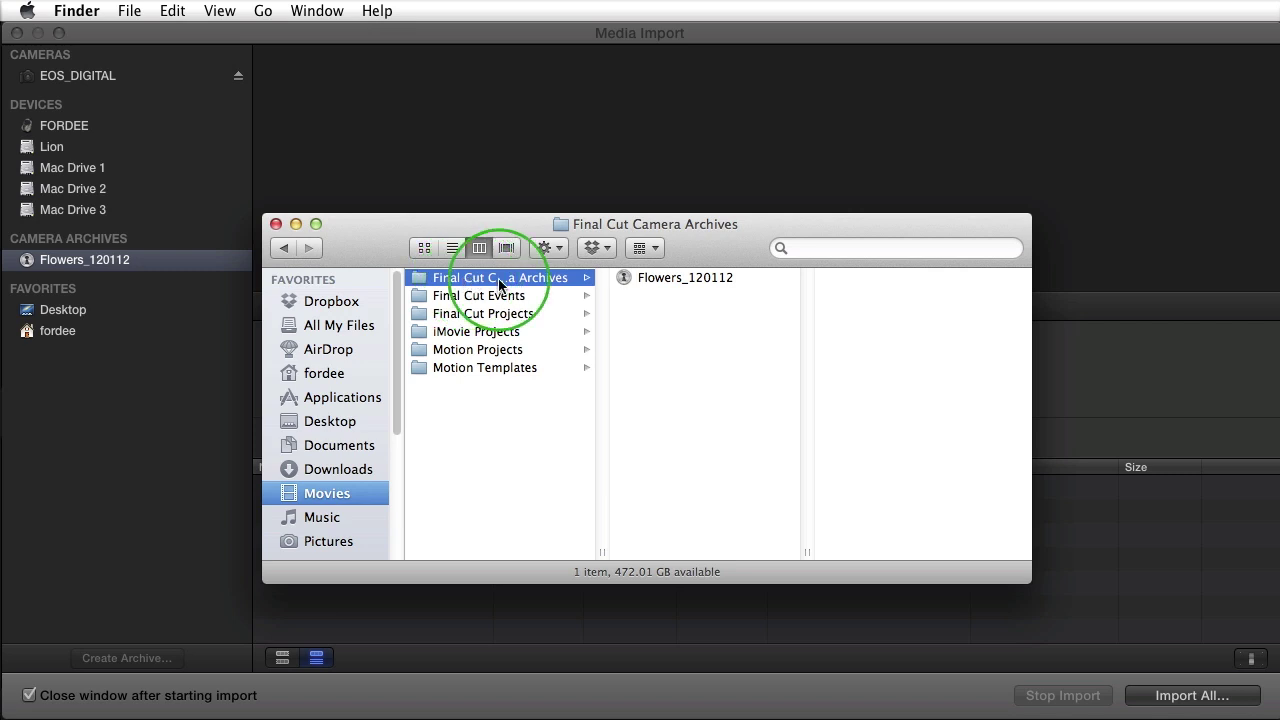
click(661, 279)
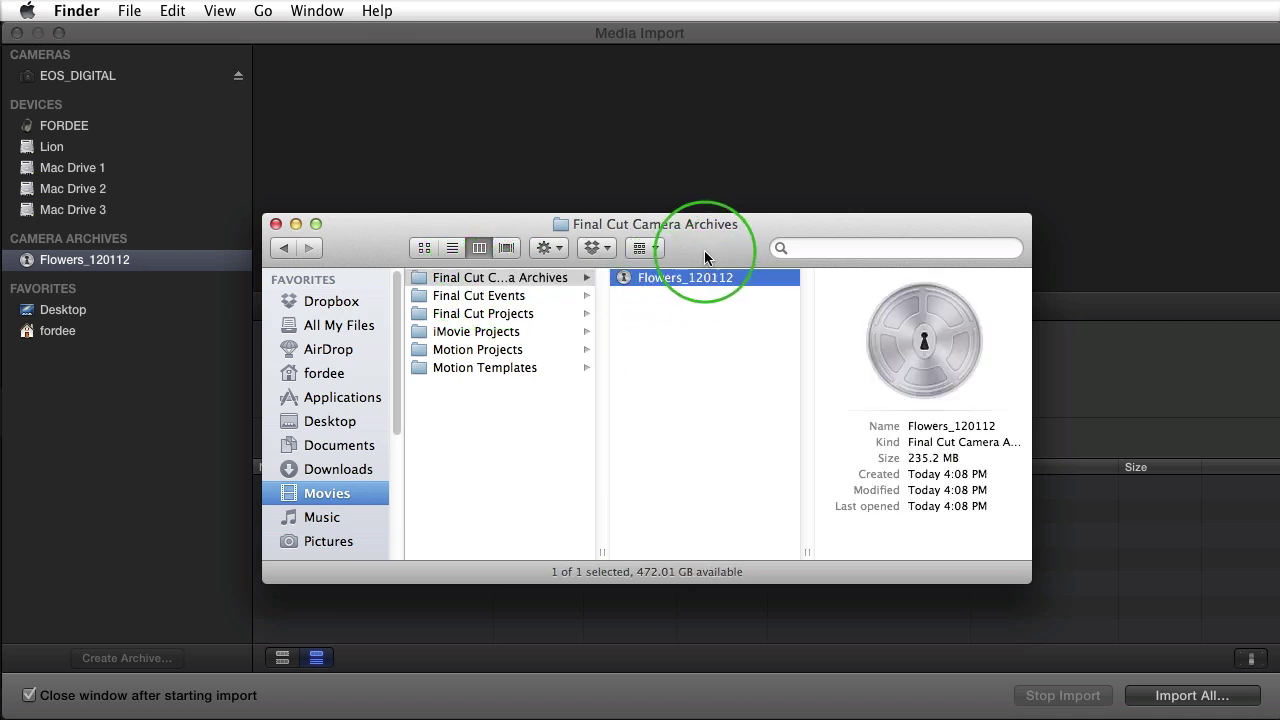
right_click(650, 282)
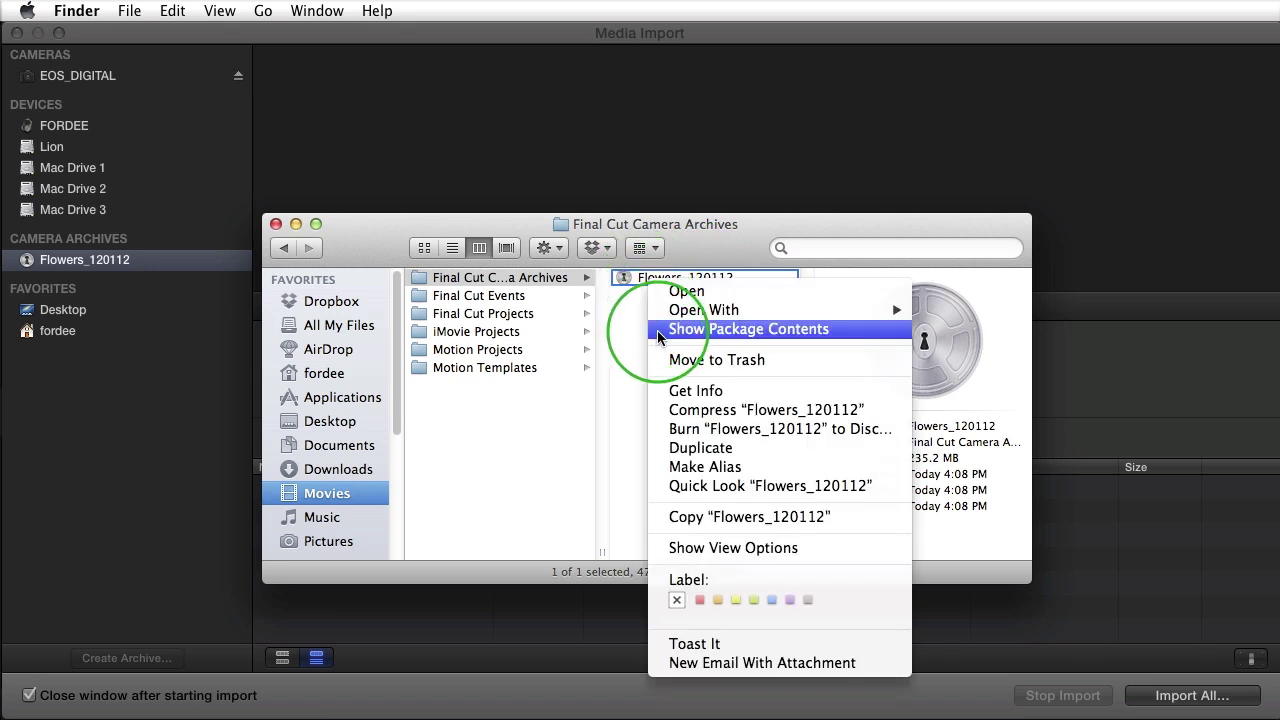
click(654, 329)
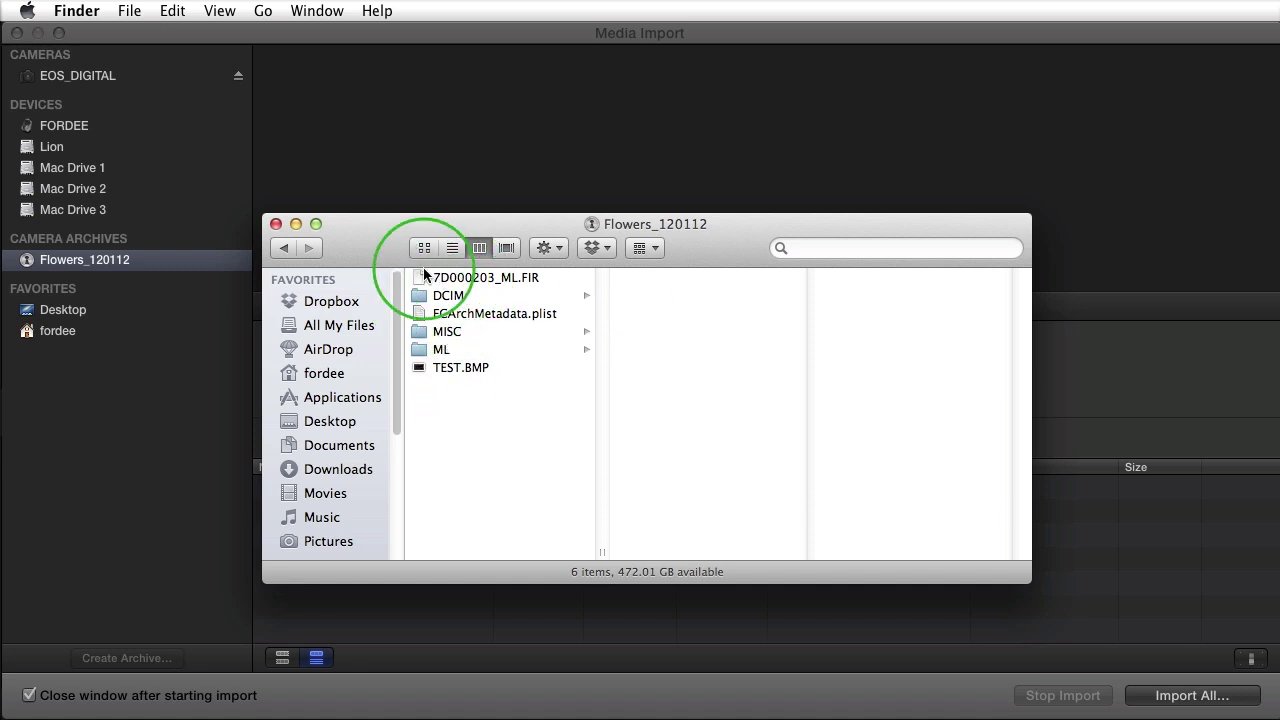
click(452, 295)
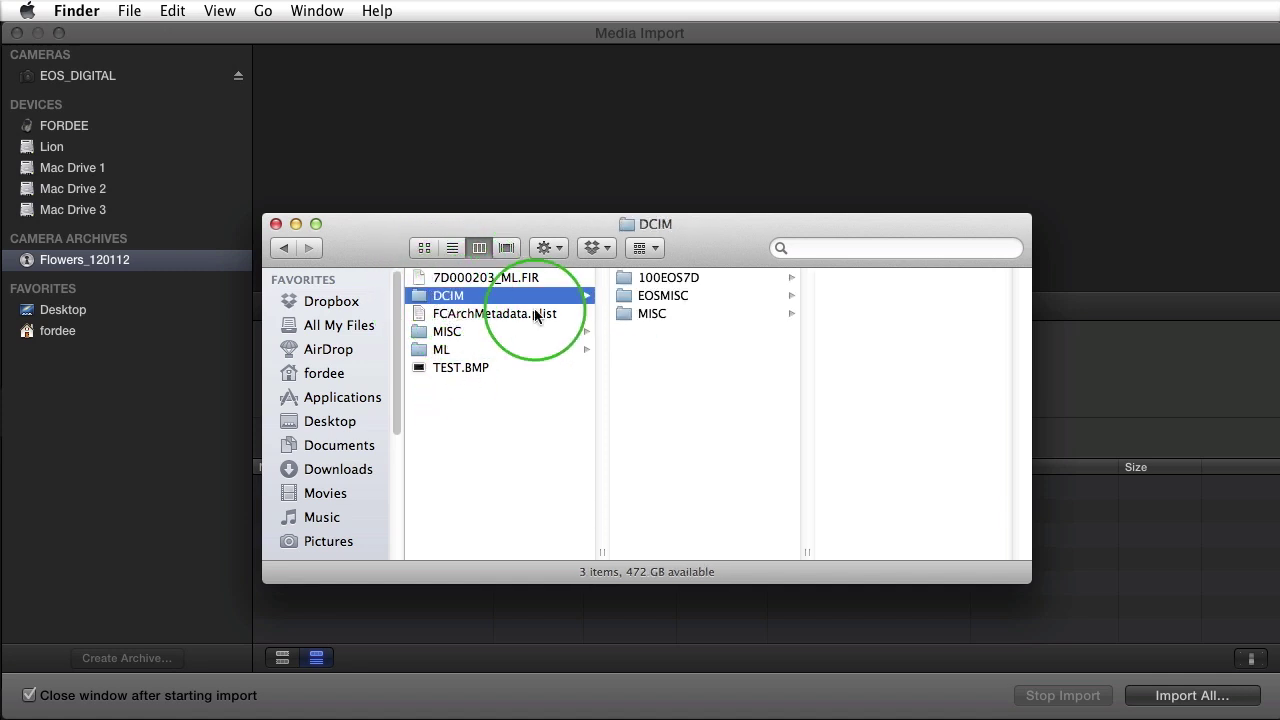
click(662, 279)
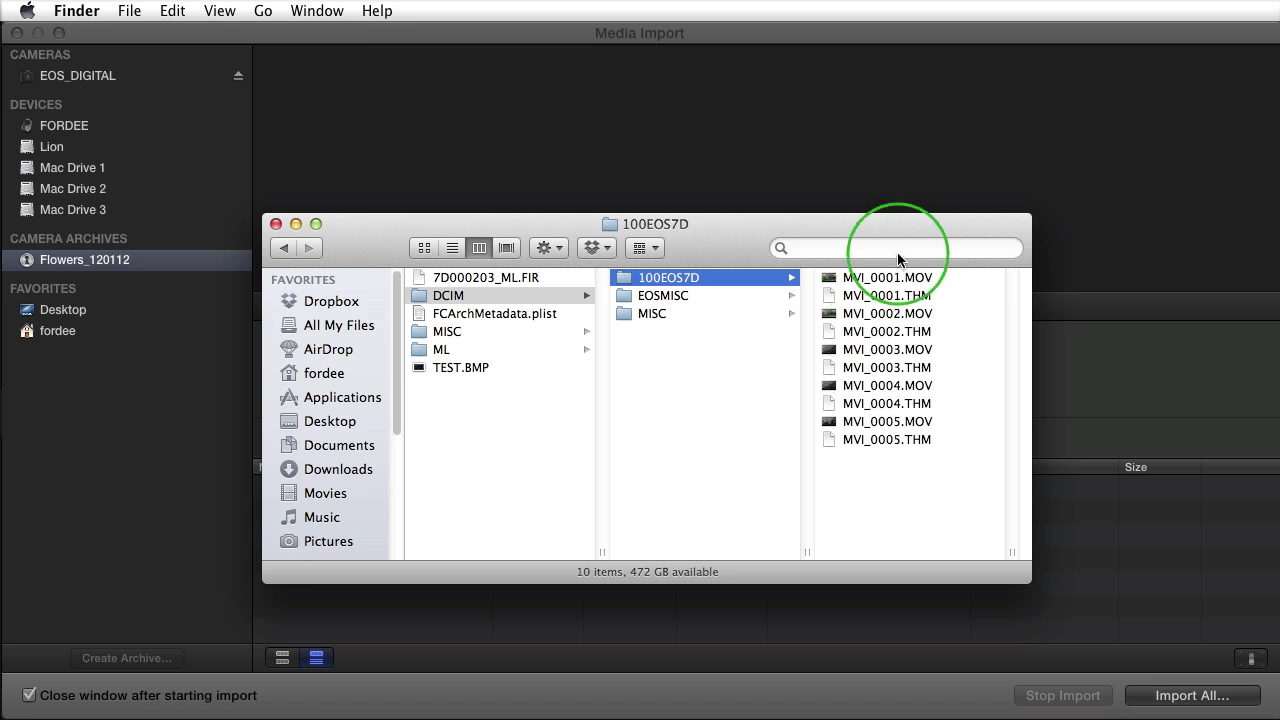
- Go back to the Final Cut Camera Archives folder and begin renaming Flowers_120112
click(284, 248)
click(284, 248)
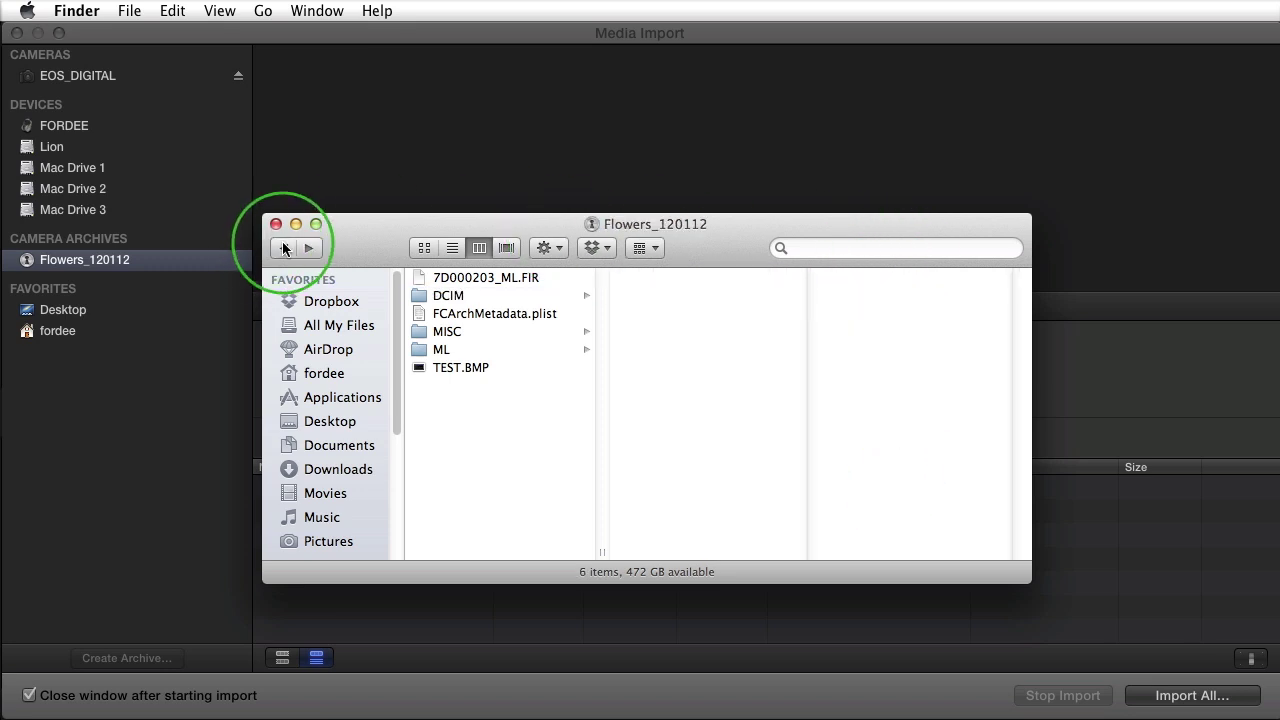
click(284, 248)
click(712, 280)
click(712, 280)
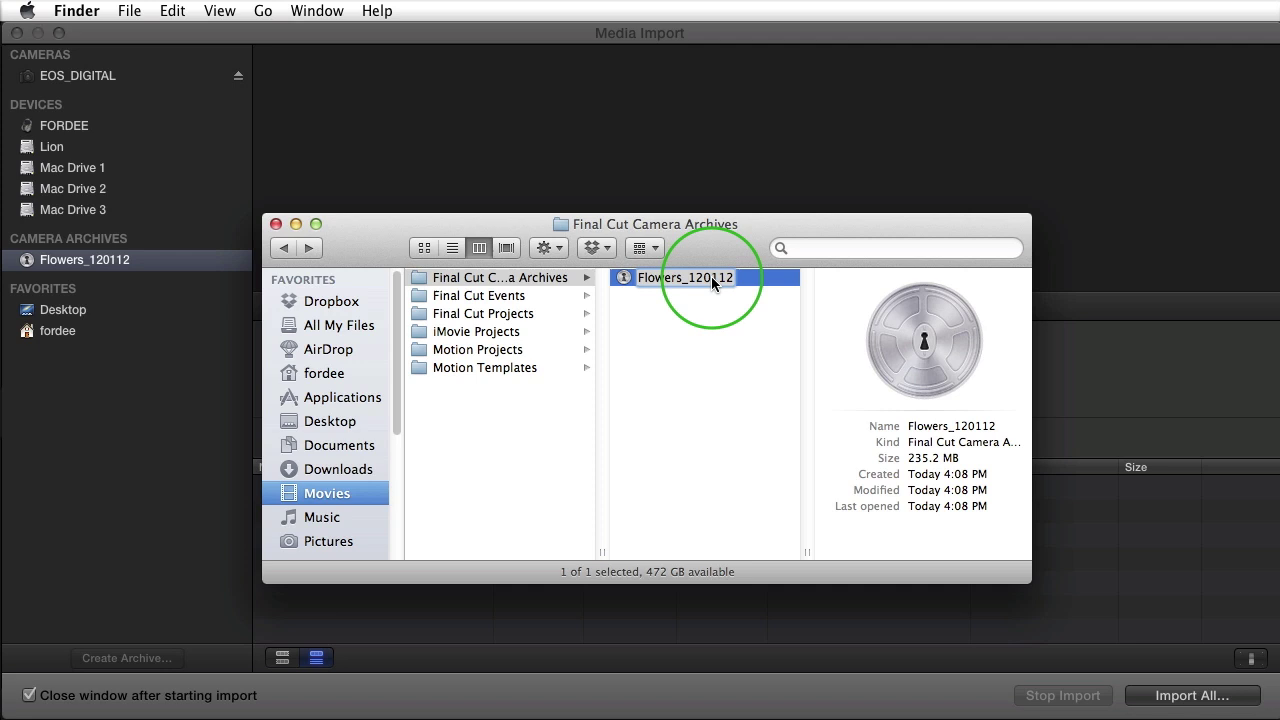
- Rename the archive to Flowers_120112b and check it in Final Cut Pro's Media Import
text(b)
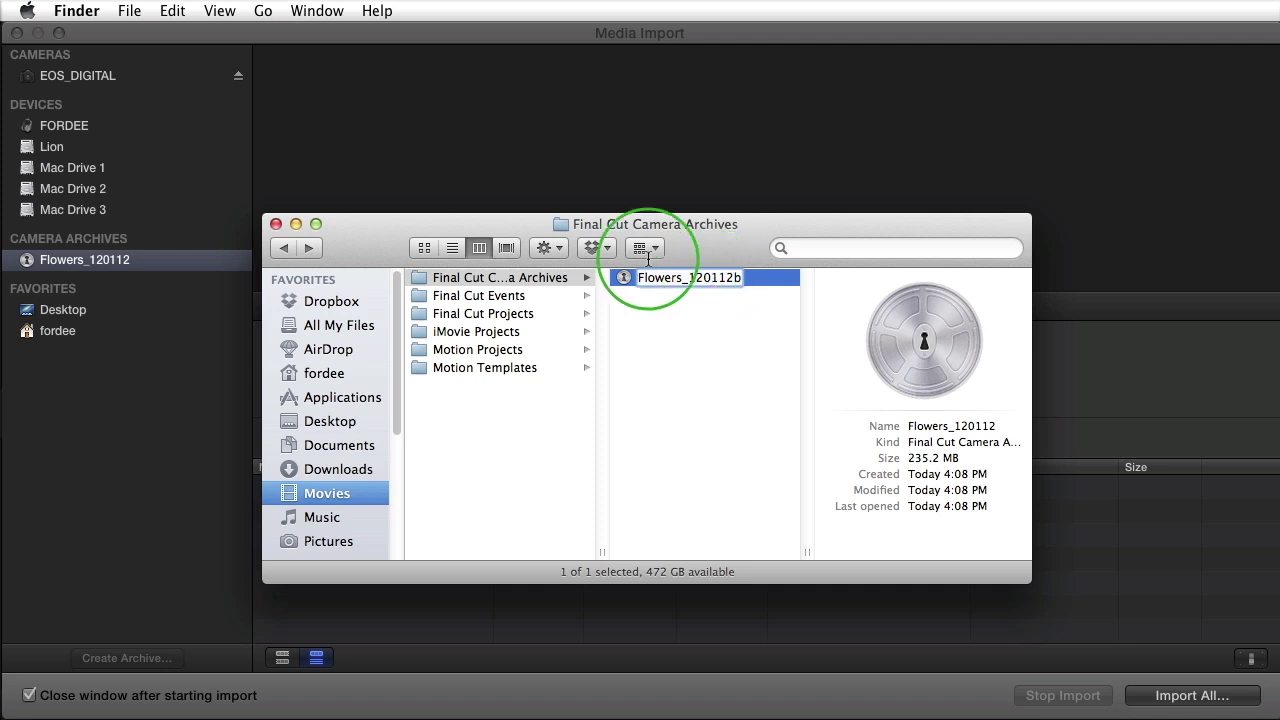
click(412, 229)
drag(380, 246, 395, 713)
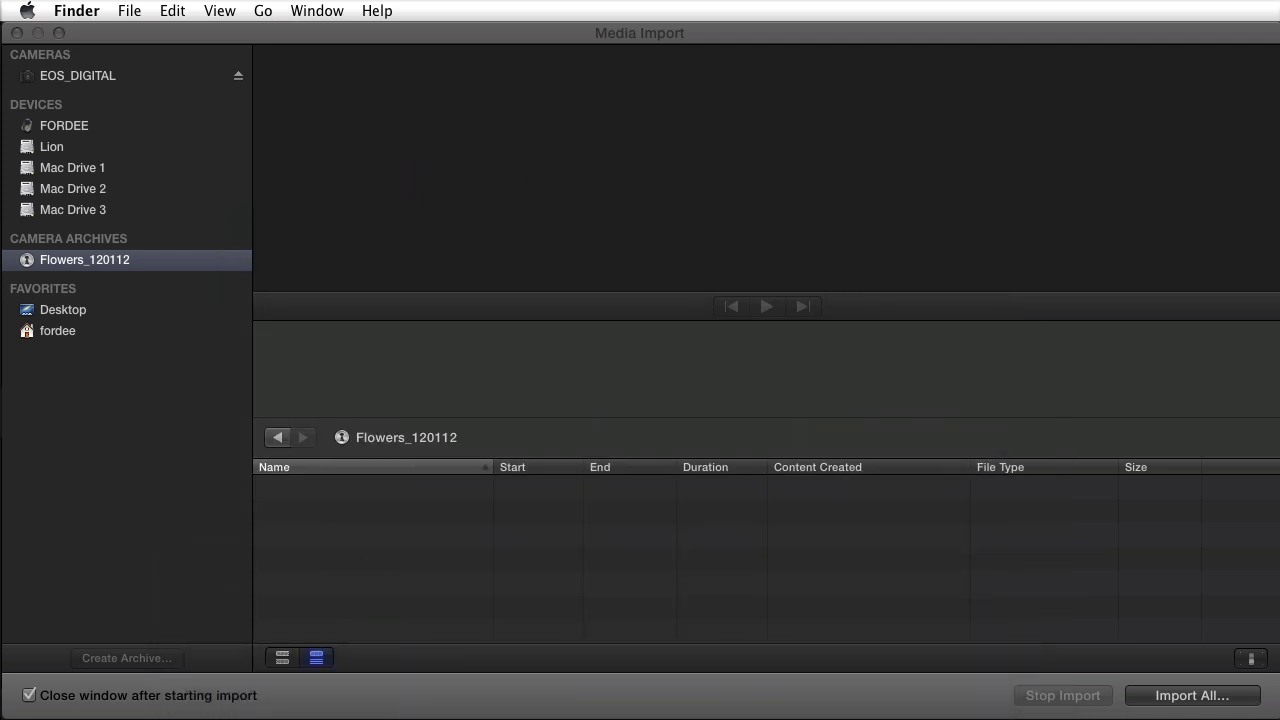
click(79, 262)
click(93, 262)
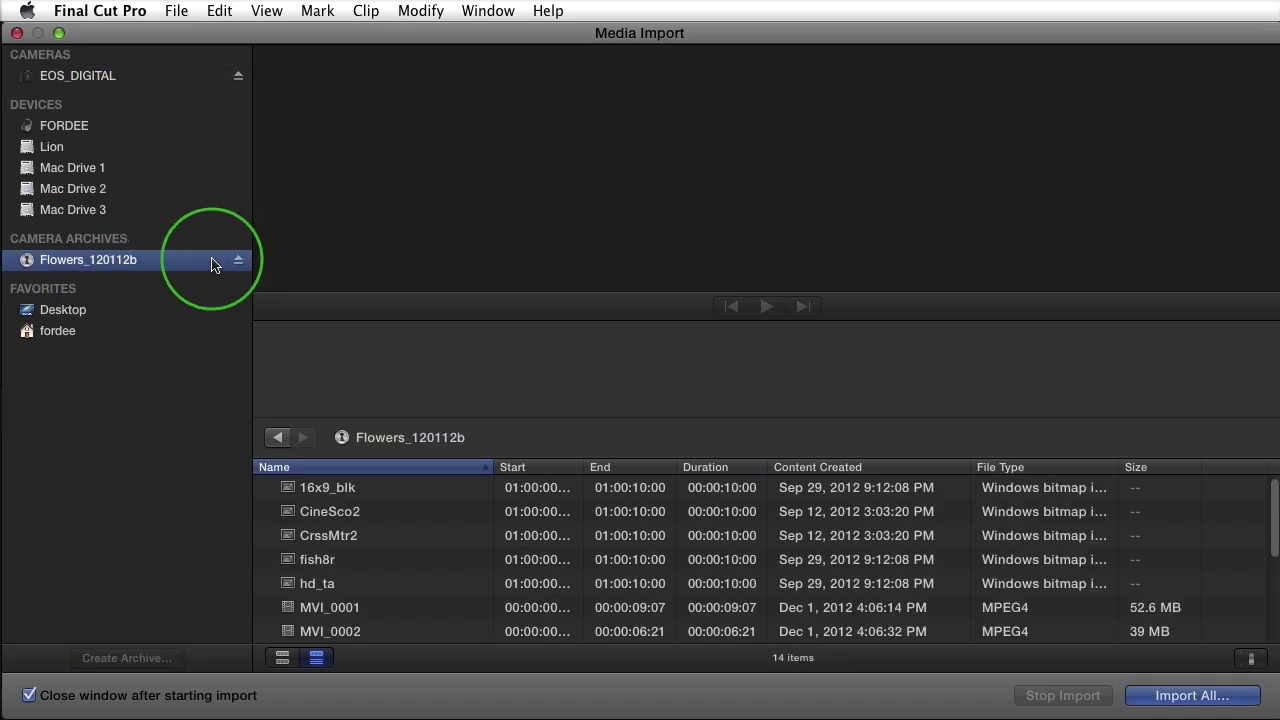
- Try removing the trailing 'b' from the archive name, rechecking the archive in Final Cut Pro
click(414, 714)
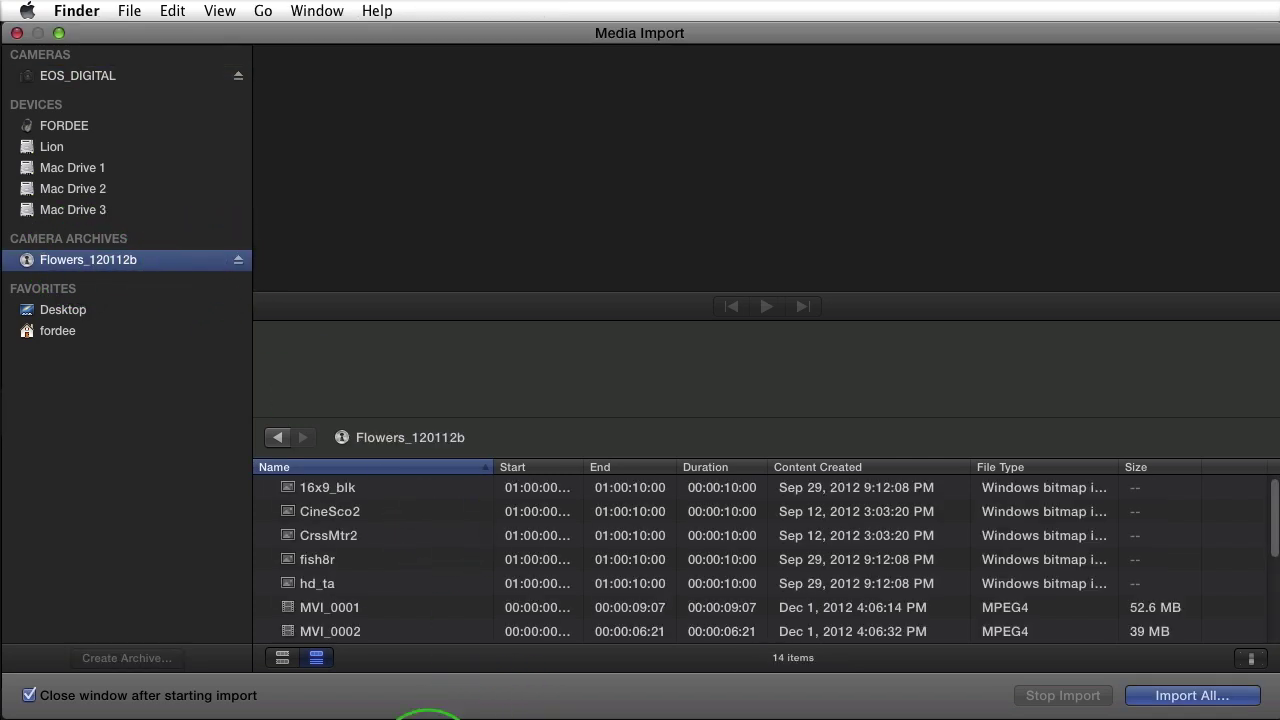
click(740, 316)
click(775, 316)
key(BackSpace)
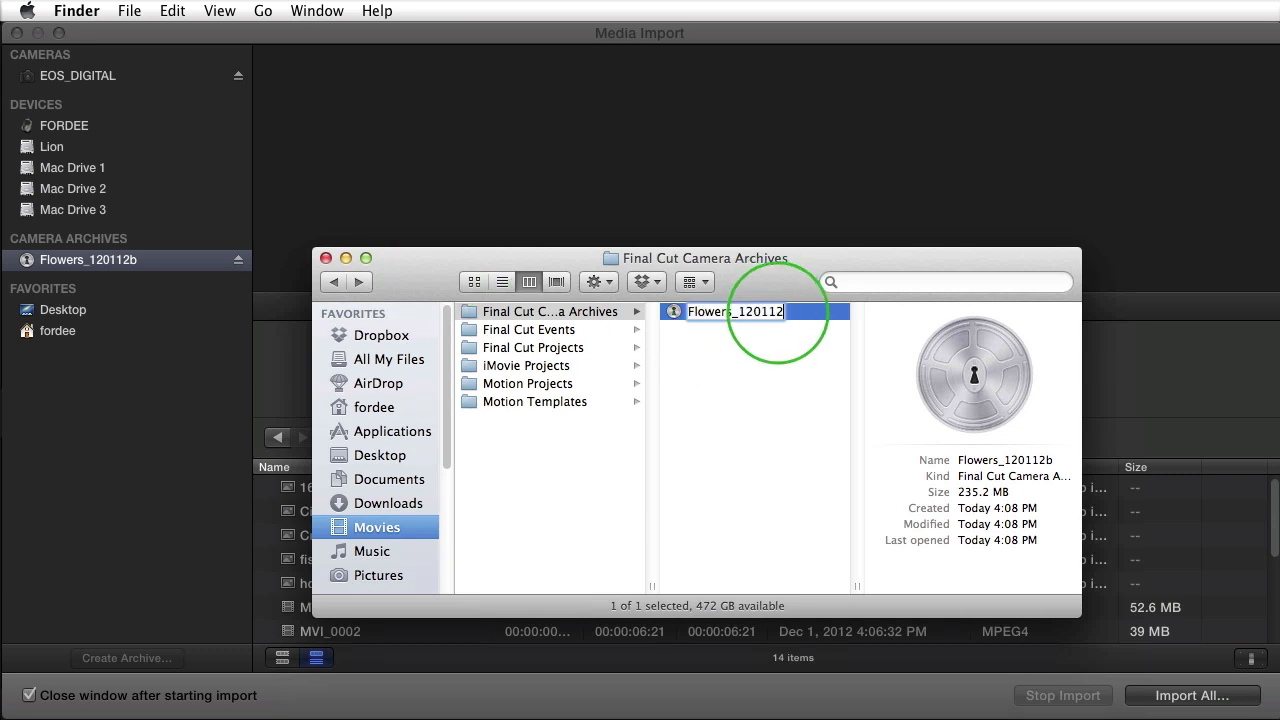
drag(461, 286, 459, 281)
click(325, 258)
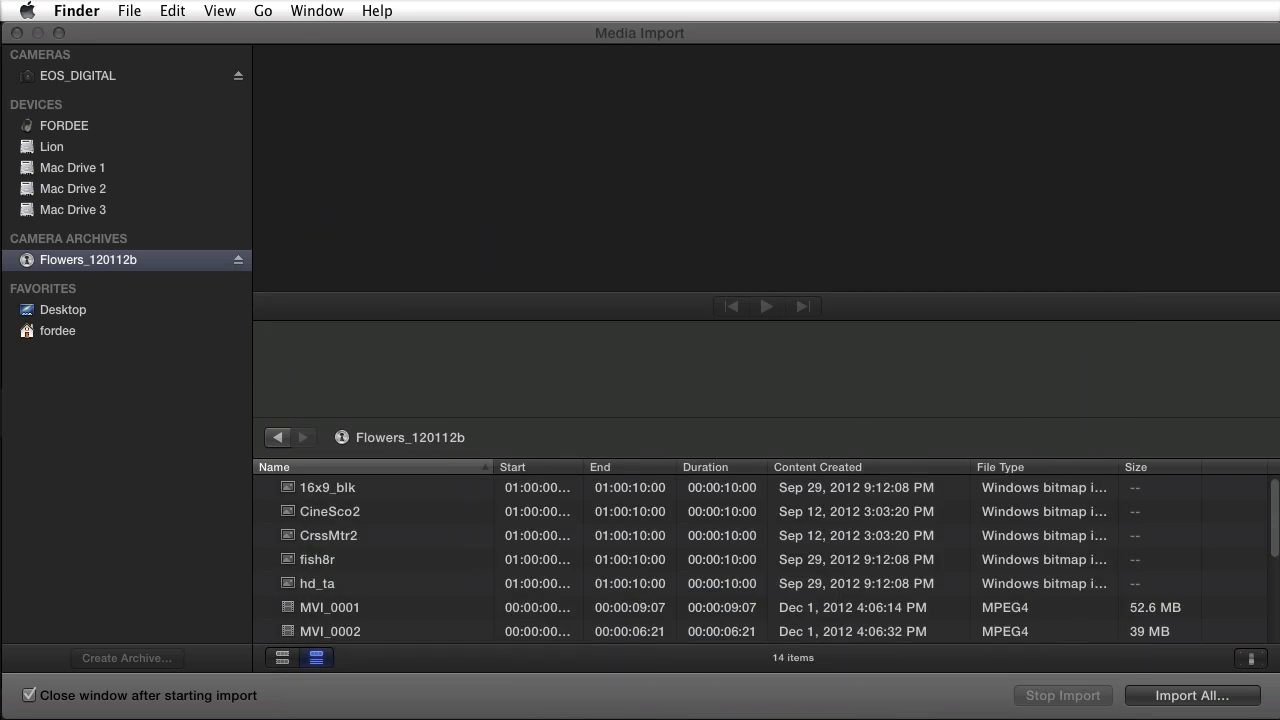
click(88, 266)
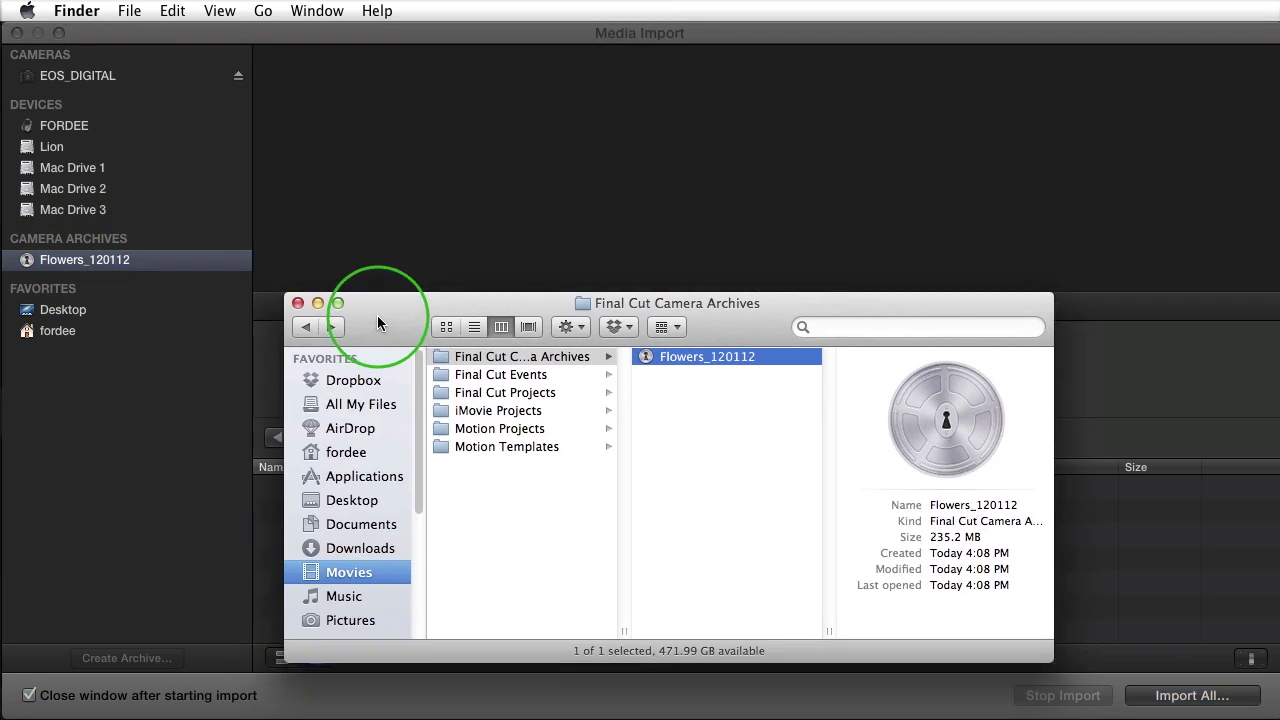
click(715, 343)
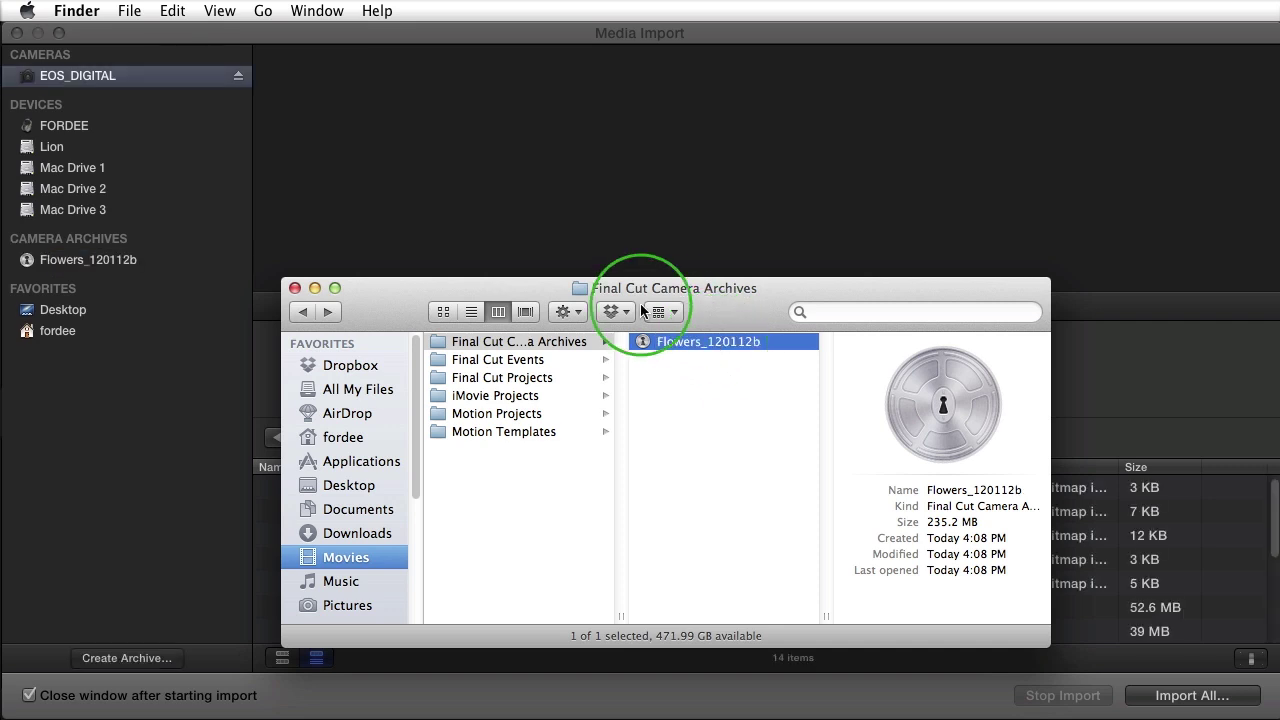
key(super+w)
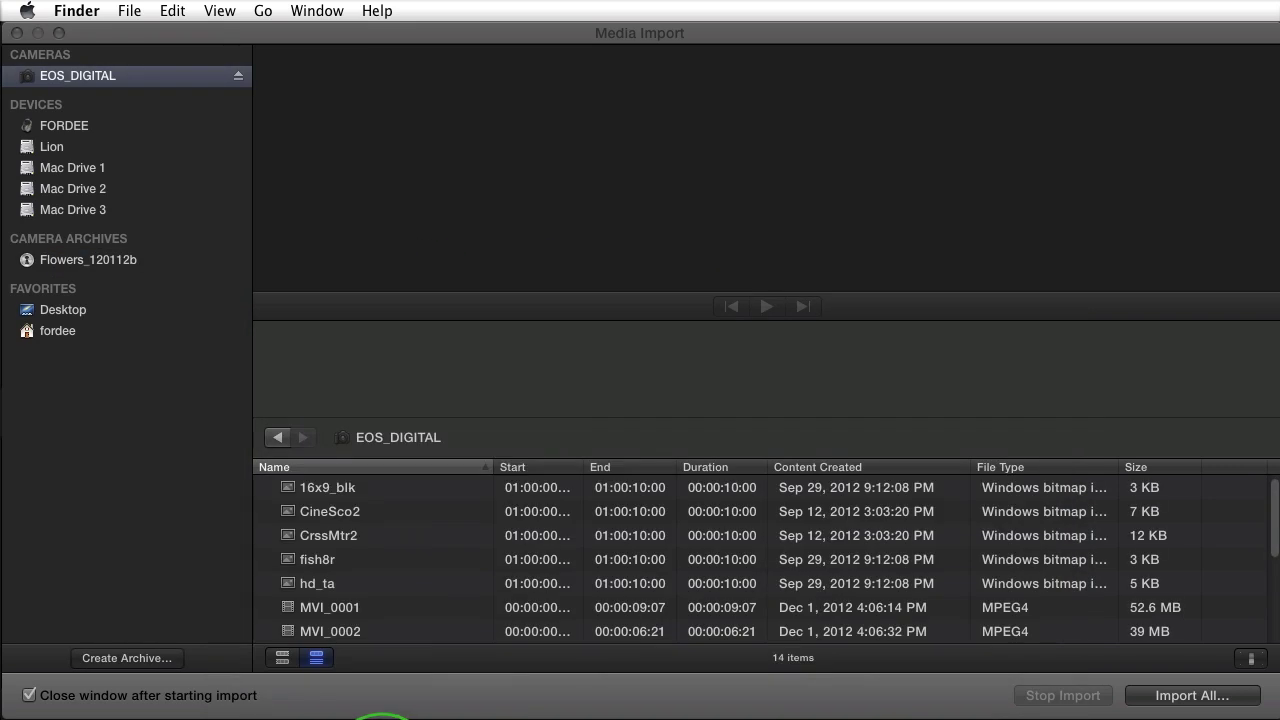
click(165, 259)
click(165, 259)
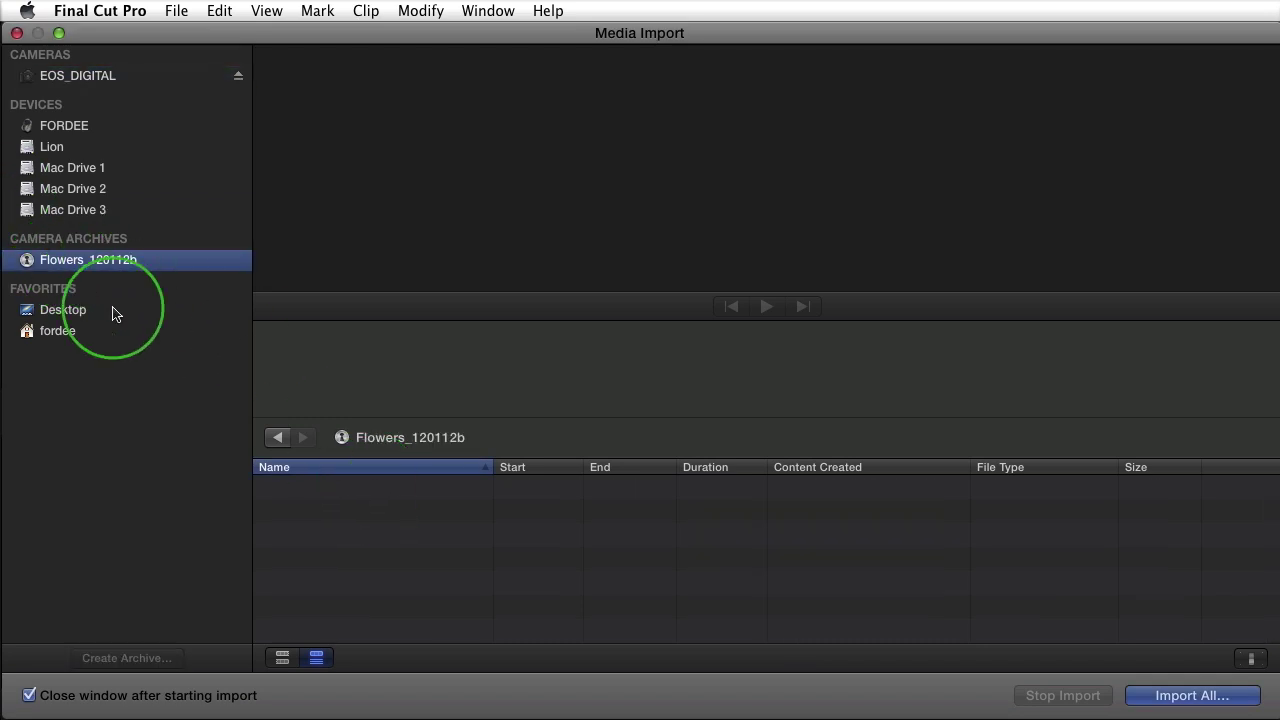
- Rename the archive in Finder to Flowers_120112c and return to Final Cut Pro
click(365, 708)
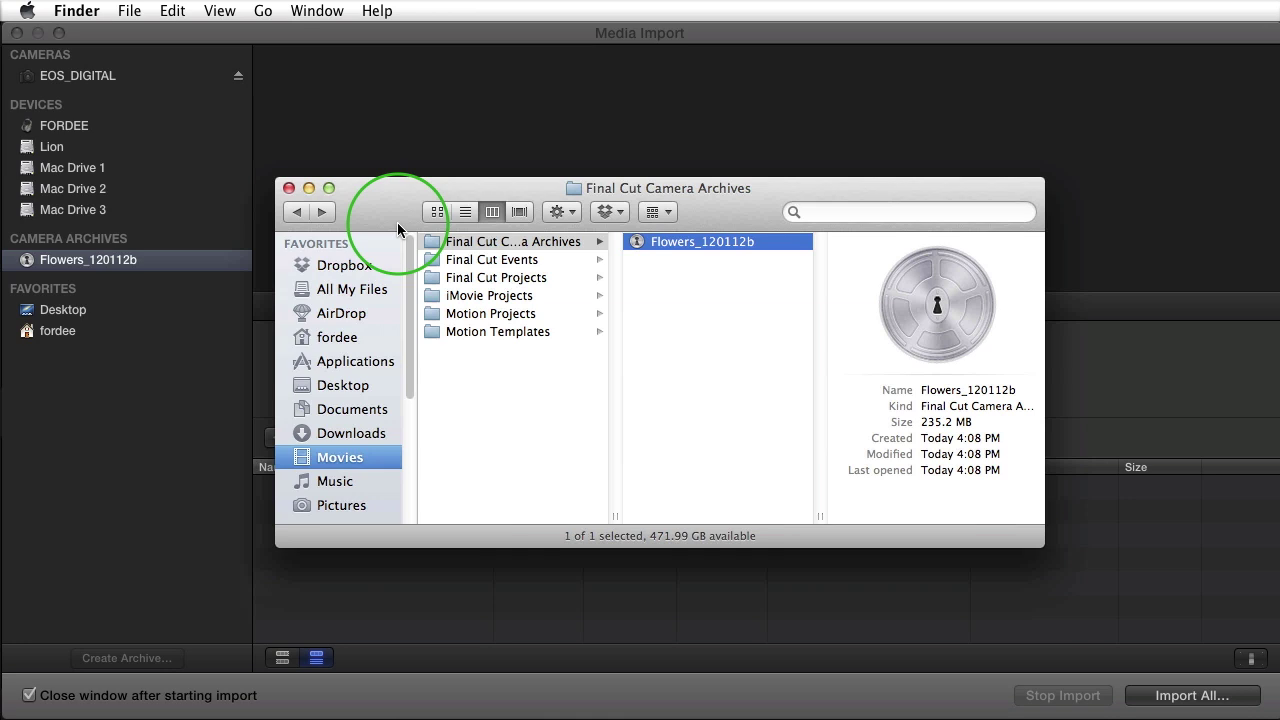
key(Return)
key(Right)
key(BackSpace)
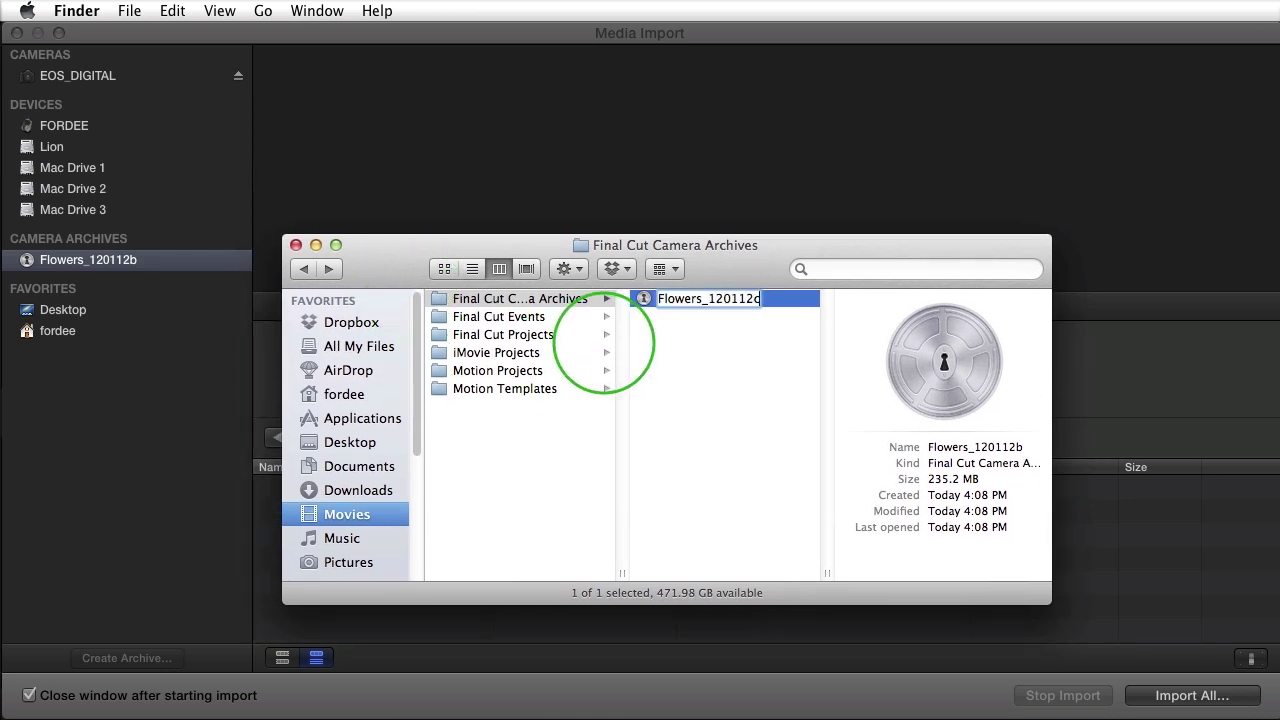
text(c)
key(Return)
key(super+w)
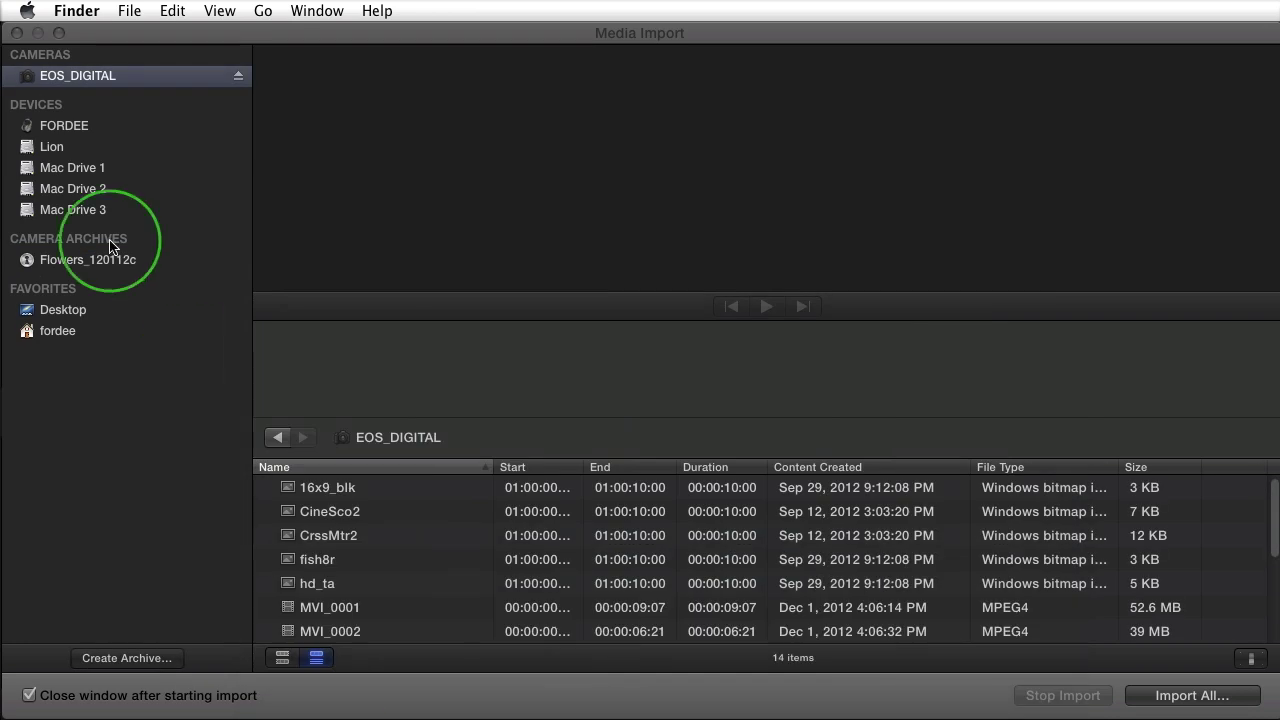
click(122, 273)
click(122, 264)
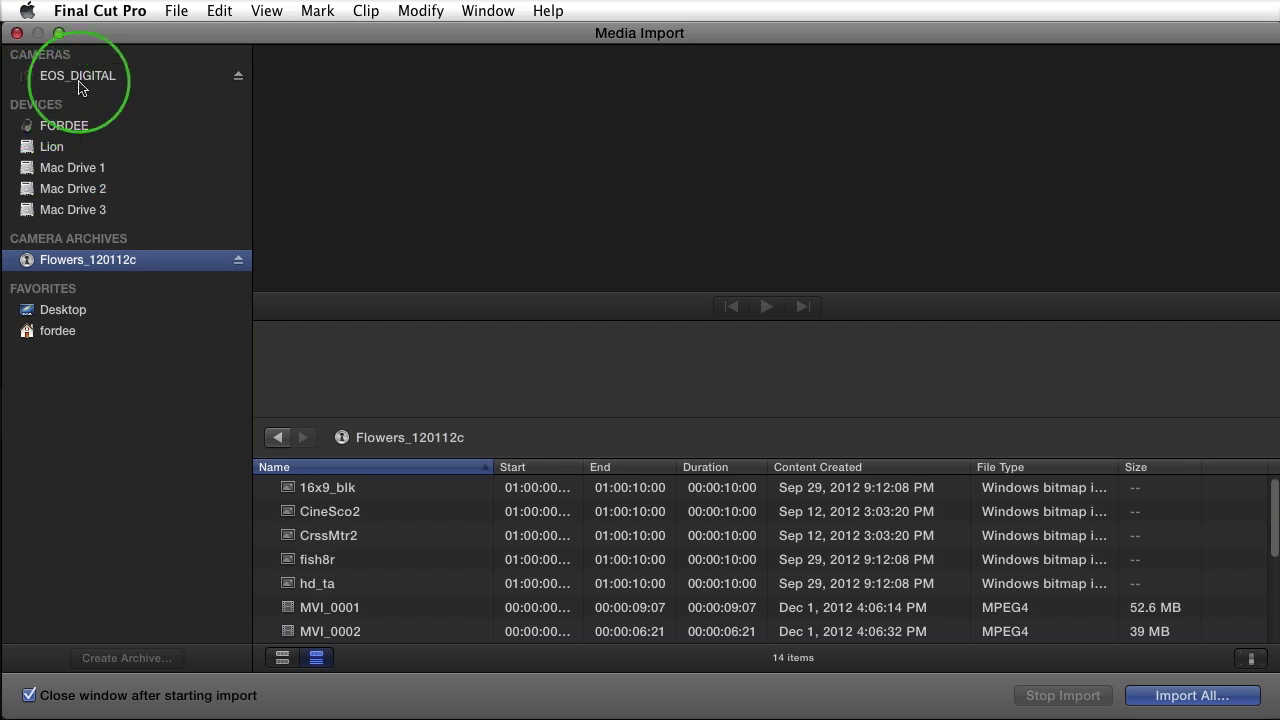
click(45, 78)
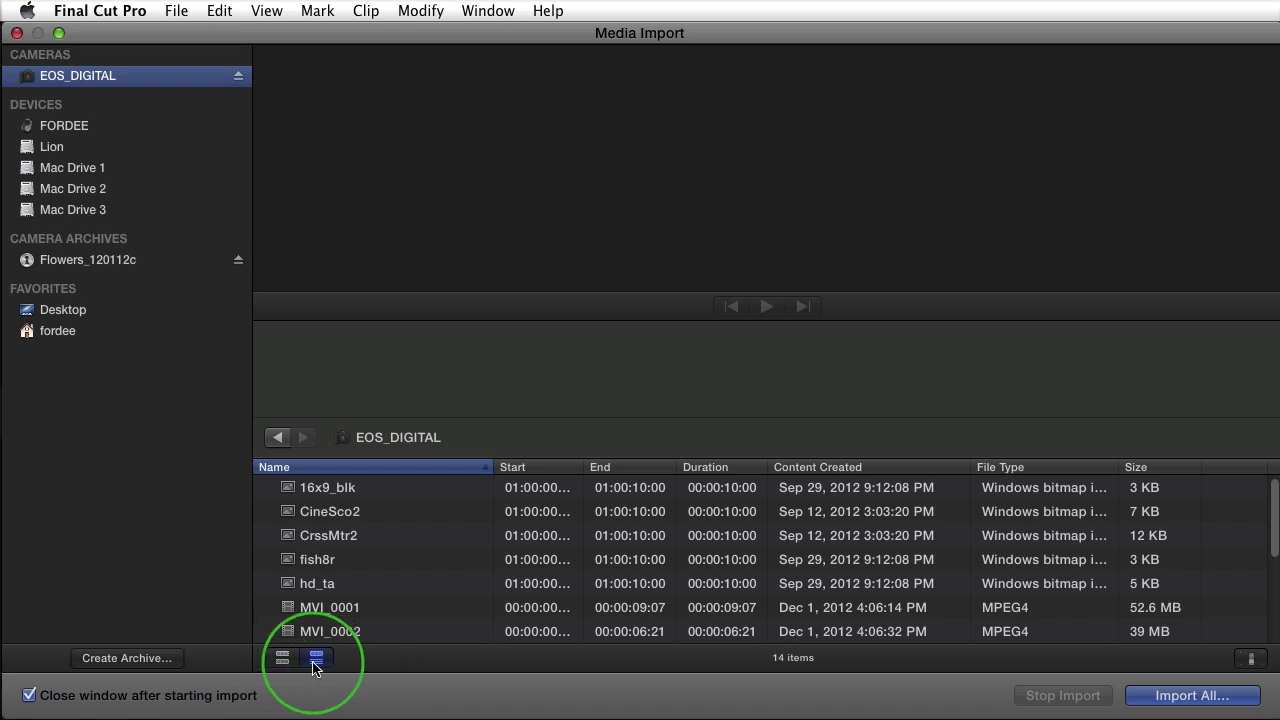
- Switch the Media Import browser to filmstrip view to show the EOS_DIGITAL clips as thumbnails
click(281, 660)
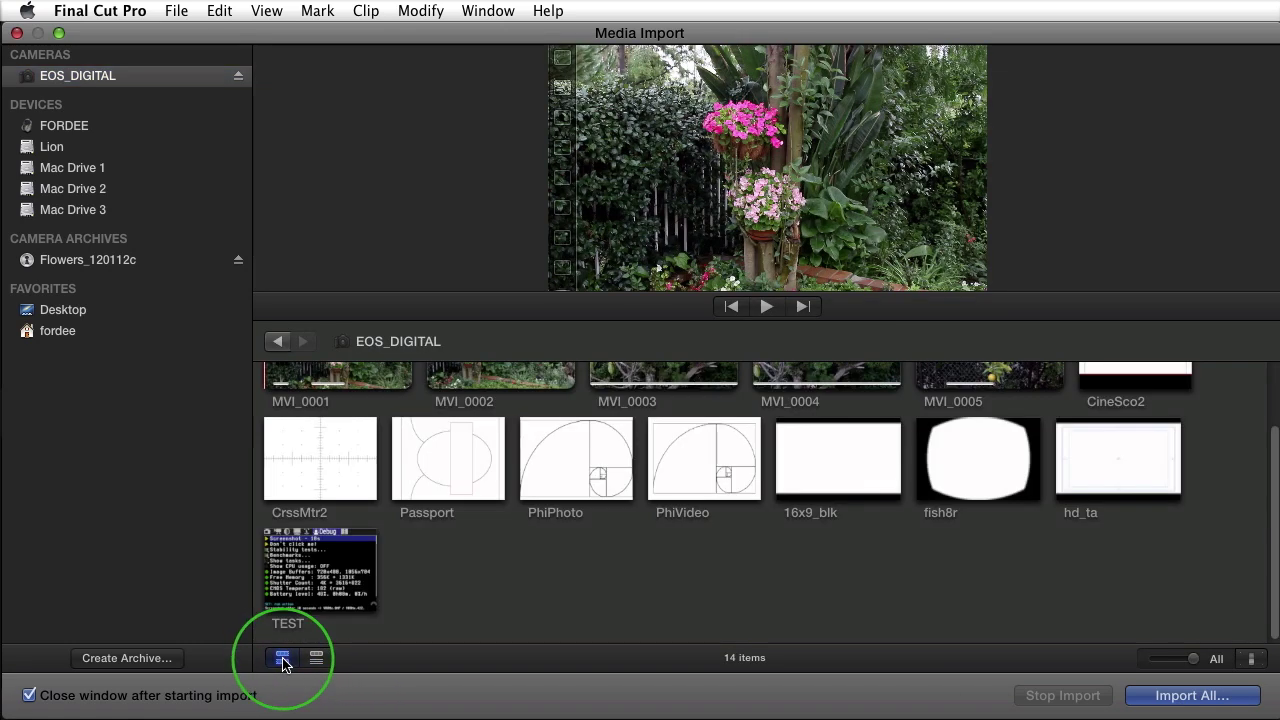
scroll(589, 569, up, 3)
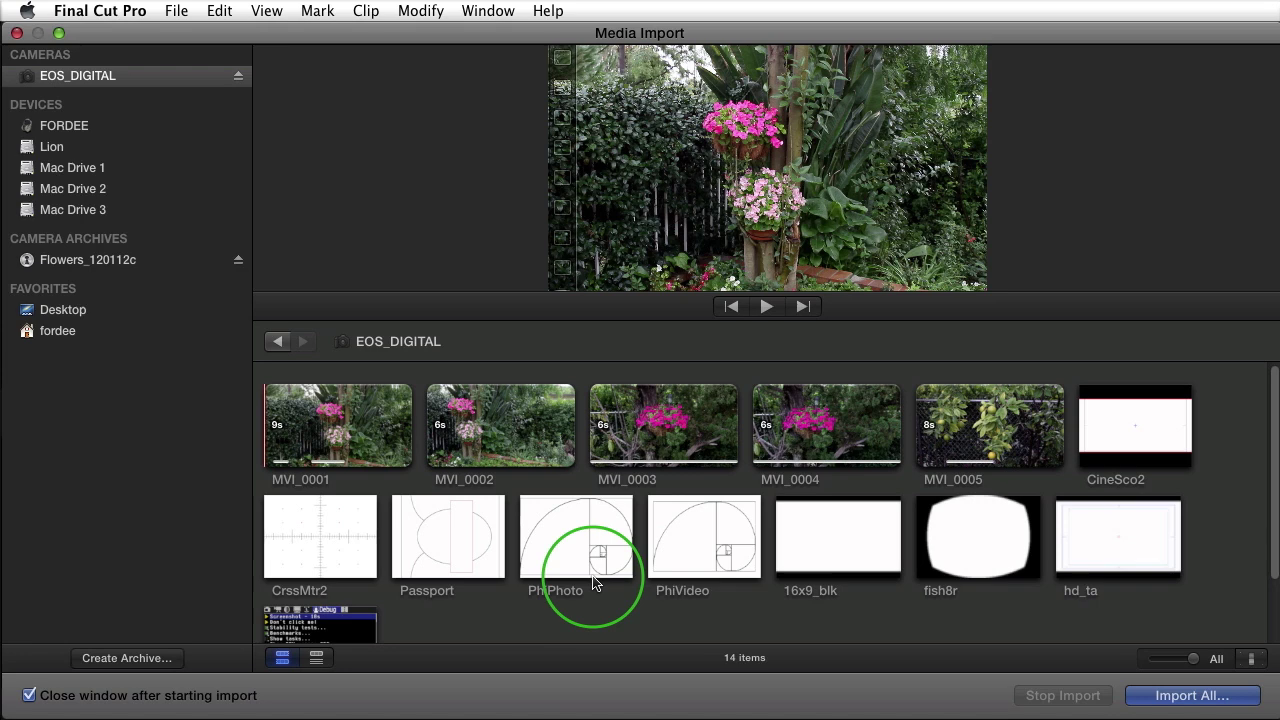
click(590, 588)
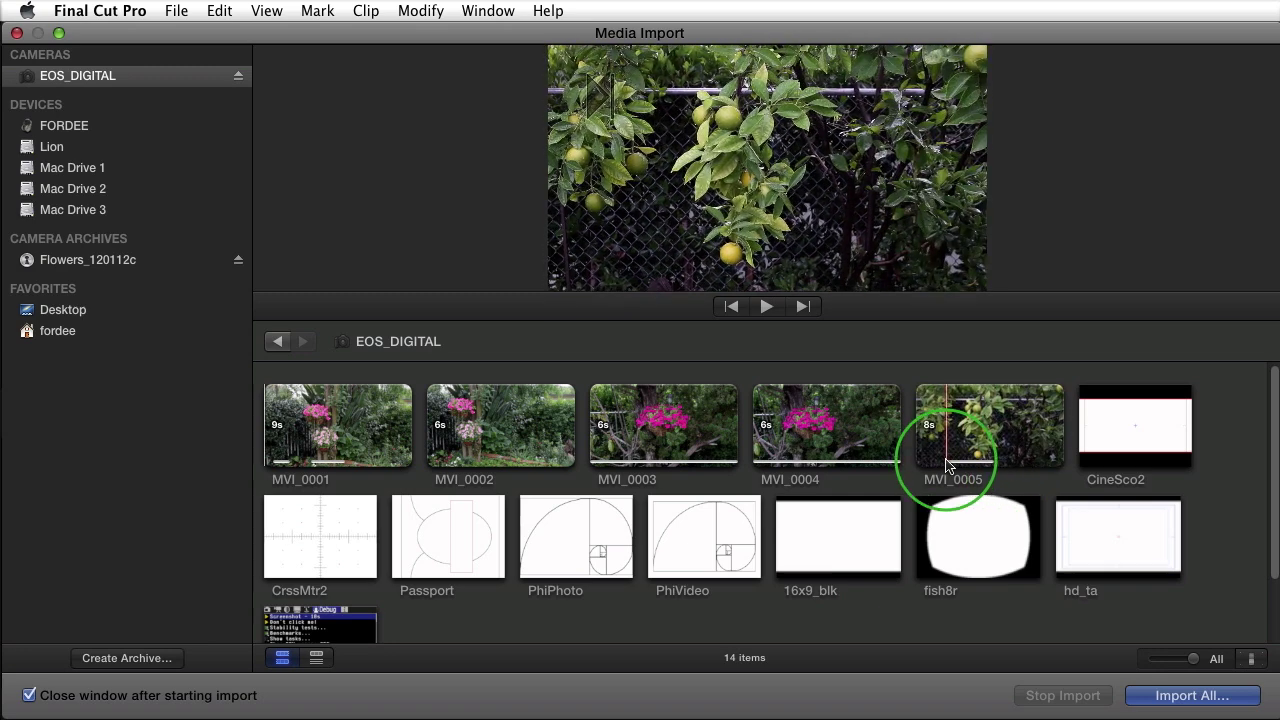
- Turn on waveforms and increase clip height in Clip Appearance, keeping single-frame thumbnails
click(1253, 660)
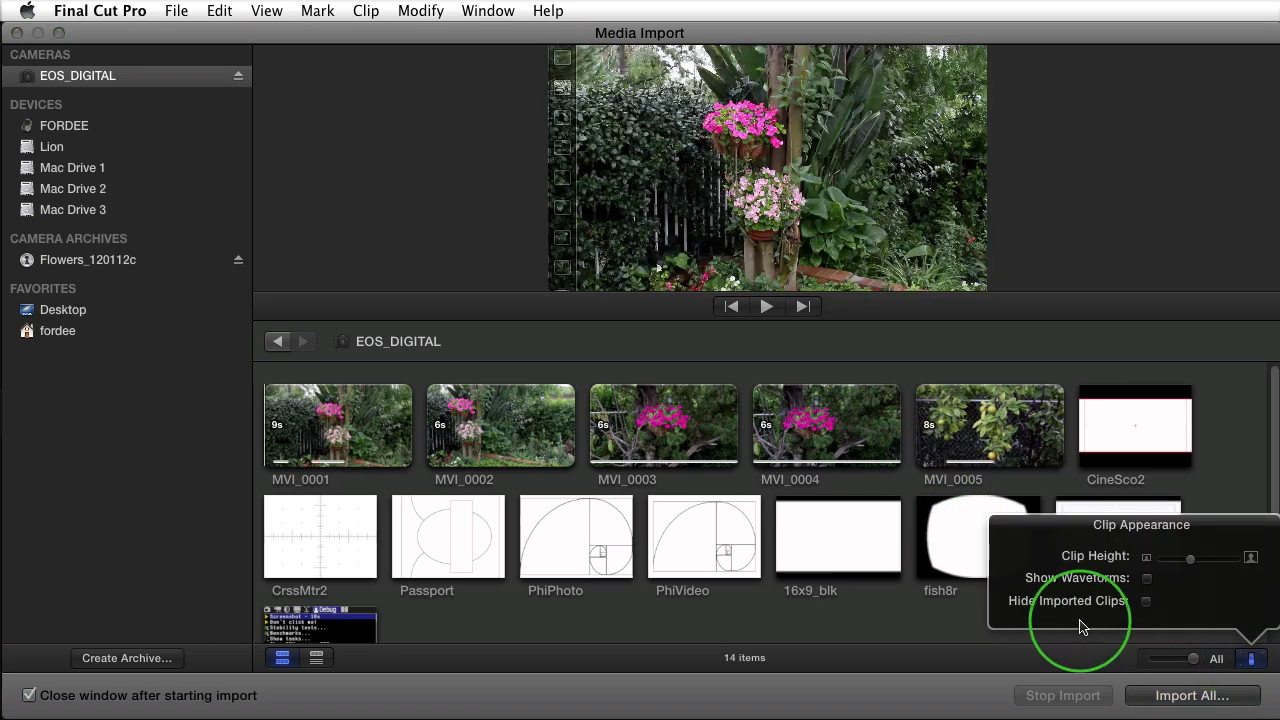
click(1146, 602)
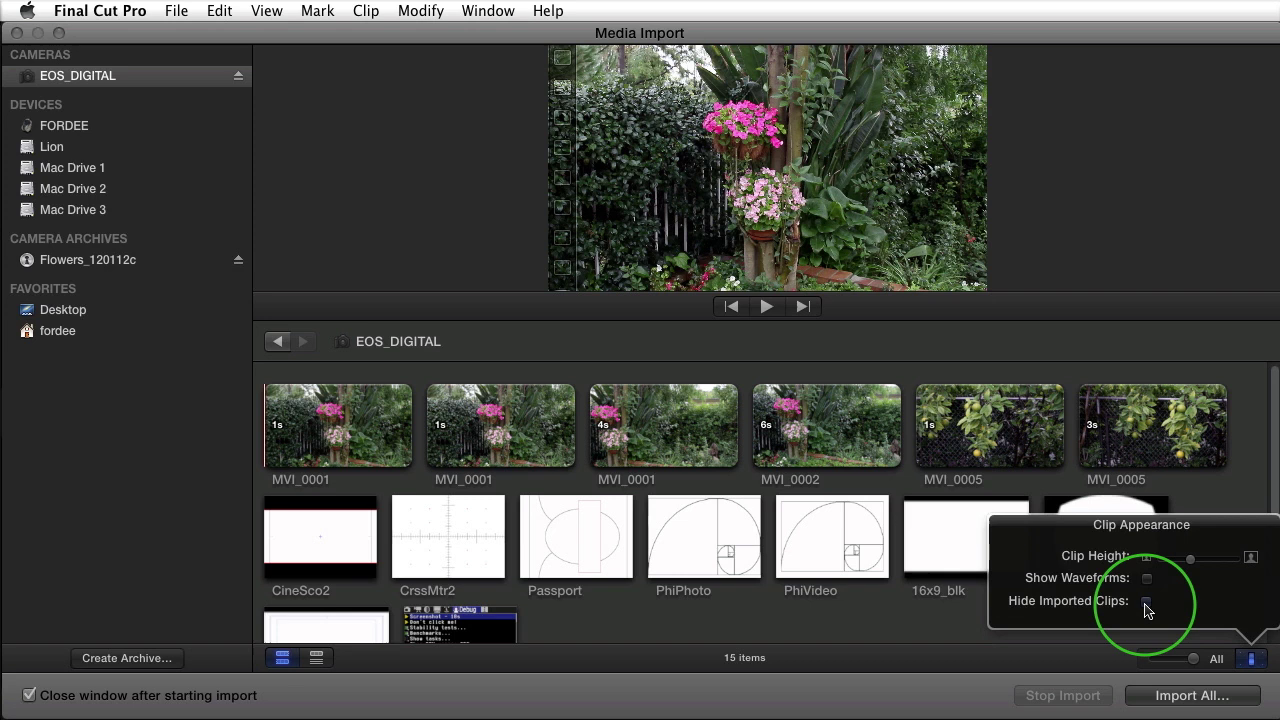
click(1146, 602)
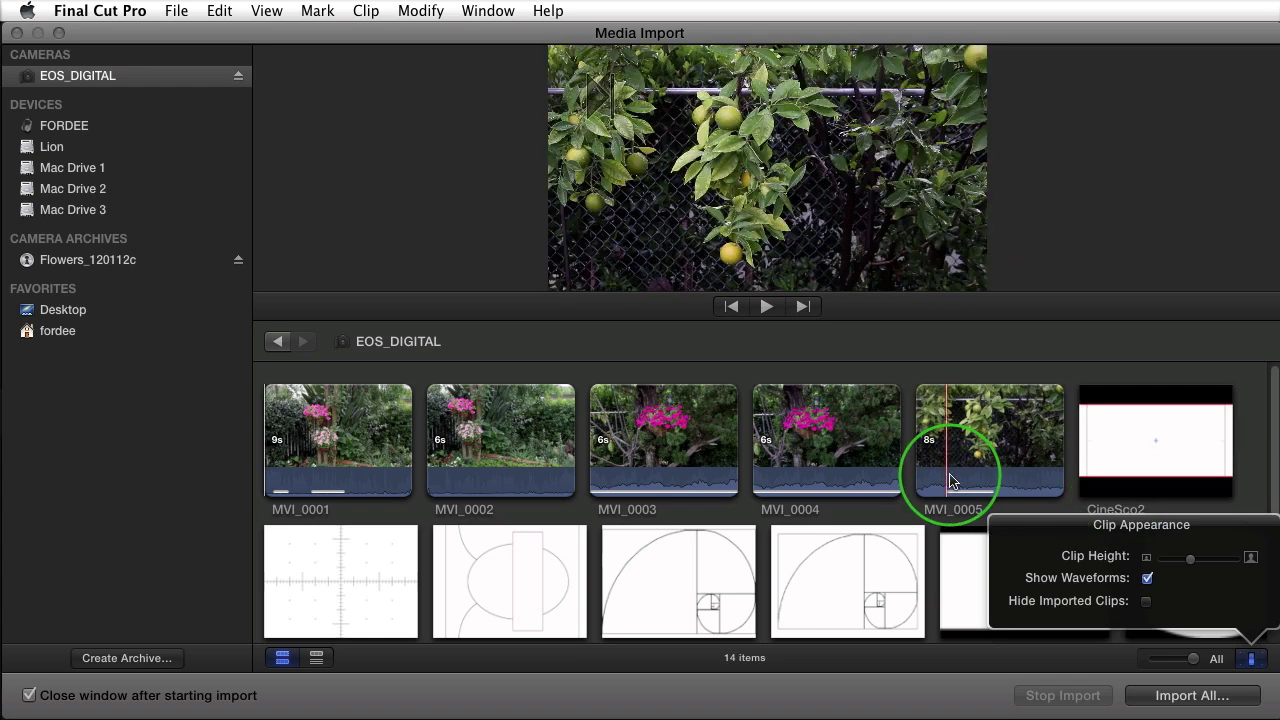
mouse_move(1194, 562)
mouse_down()
mouse_move(1219, 562)
mouse_move(1175, 563)
mouse_move(1206, 568)
mouse_up()
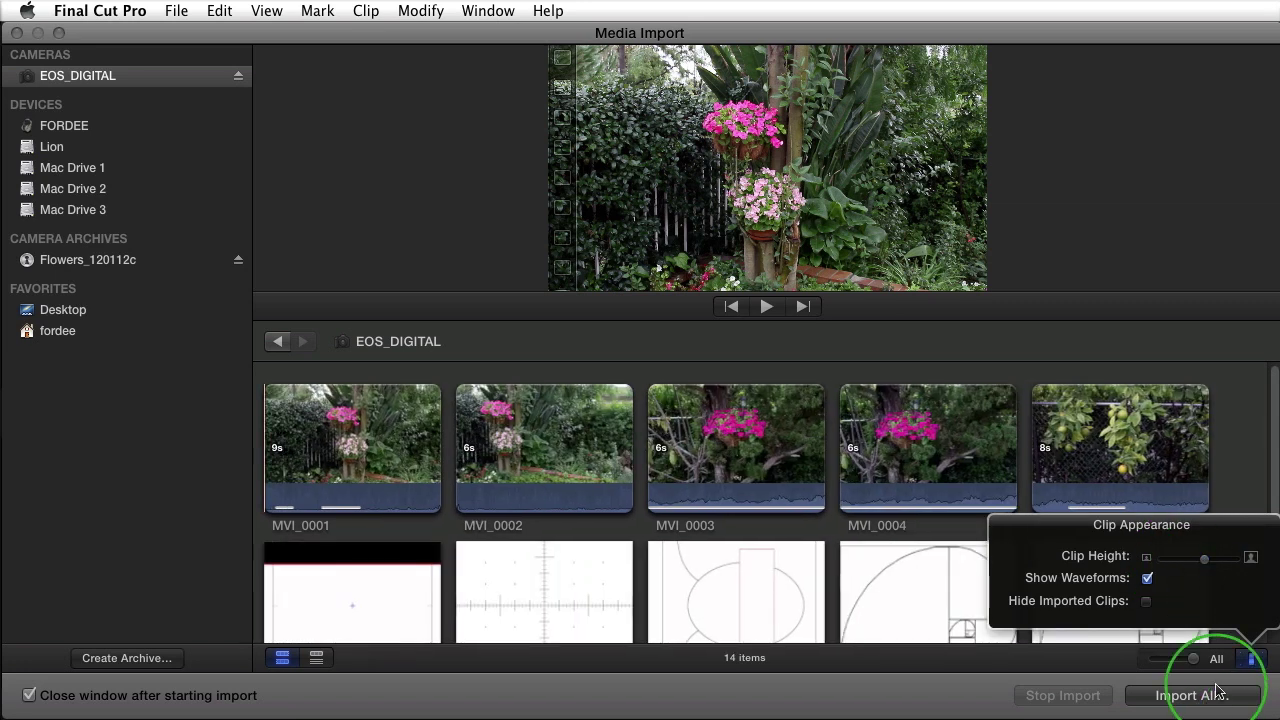
click(1200, 645)
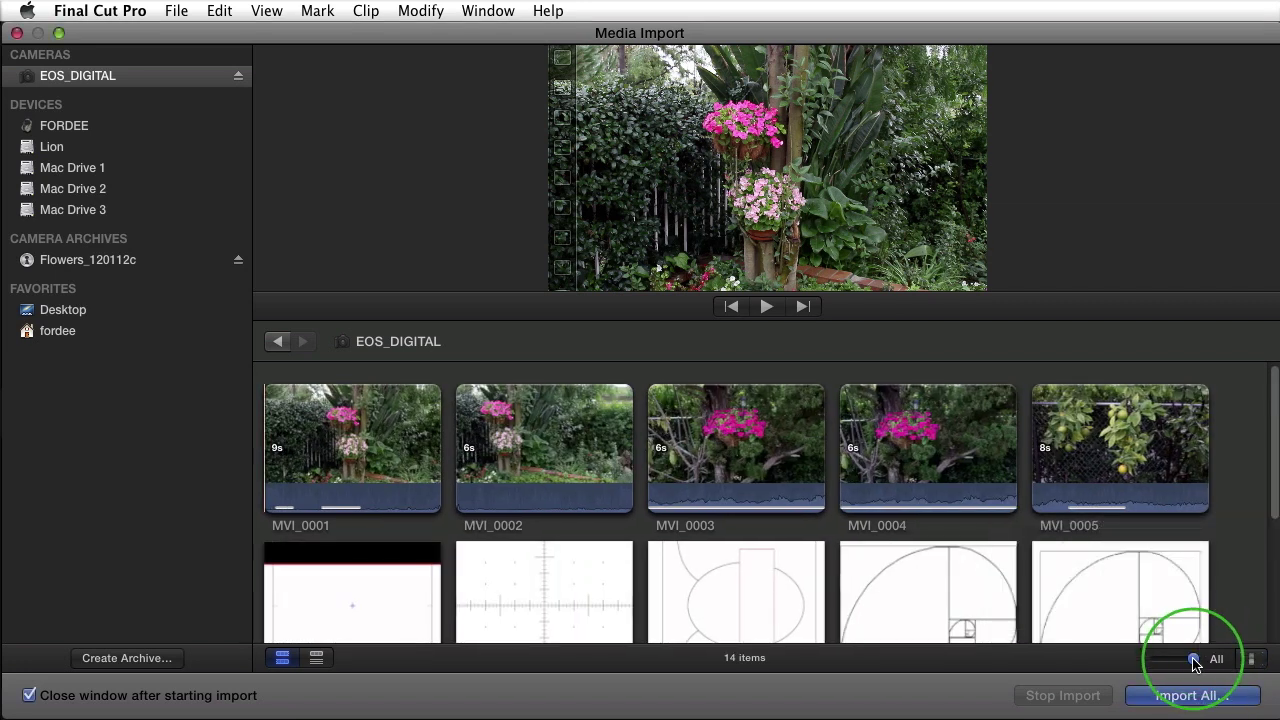
drag(1195, 662, 1143, 663)
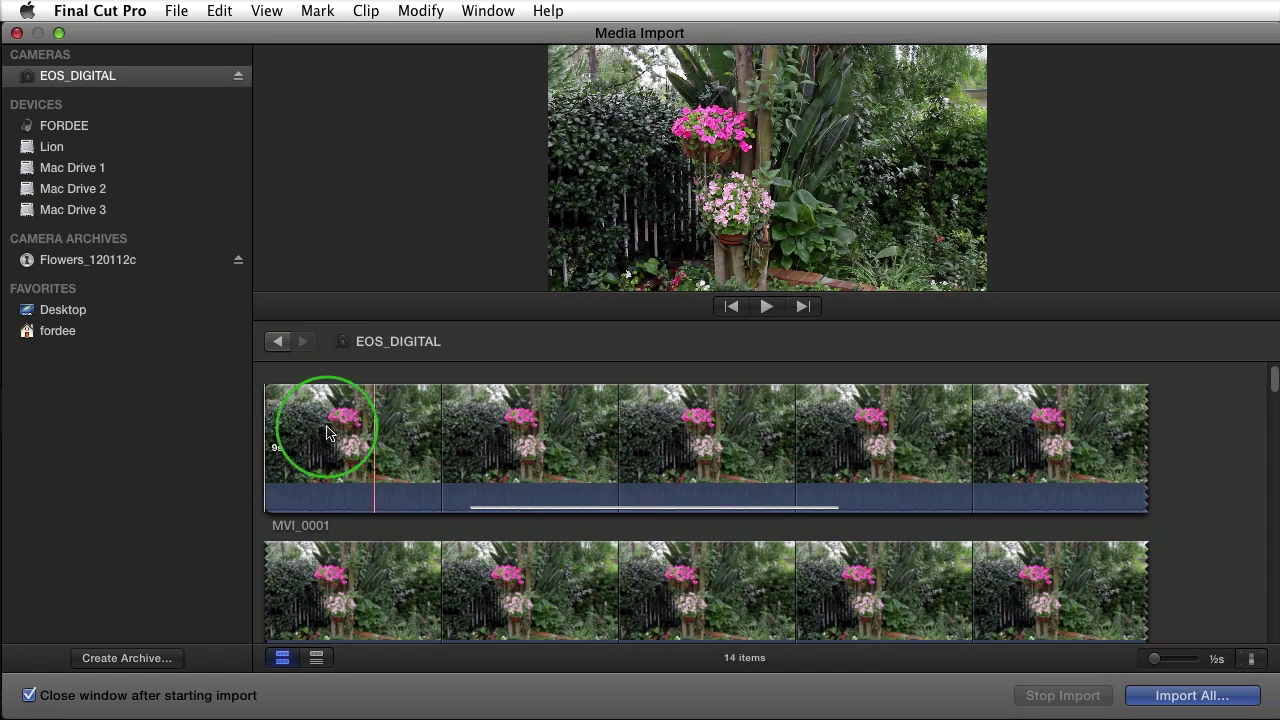
drag(1183, 663, 1201, 625)
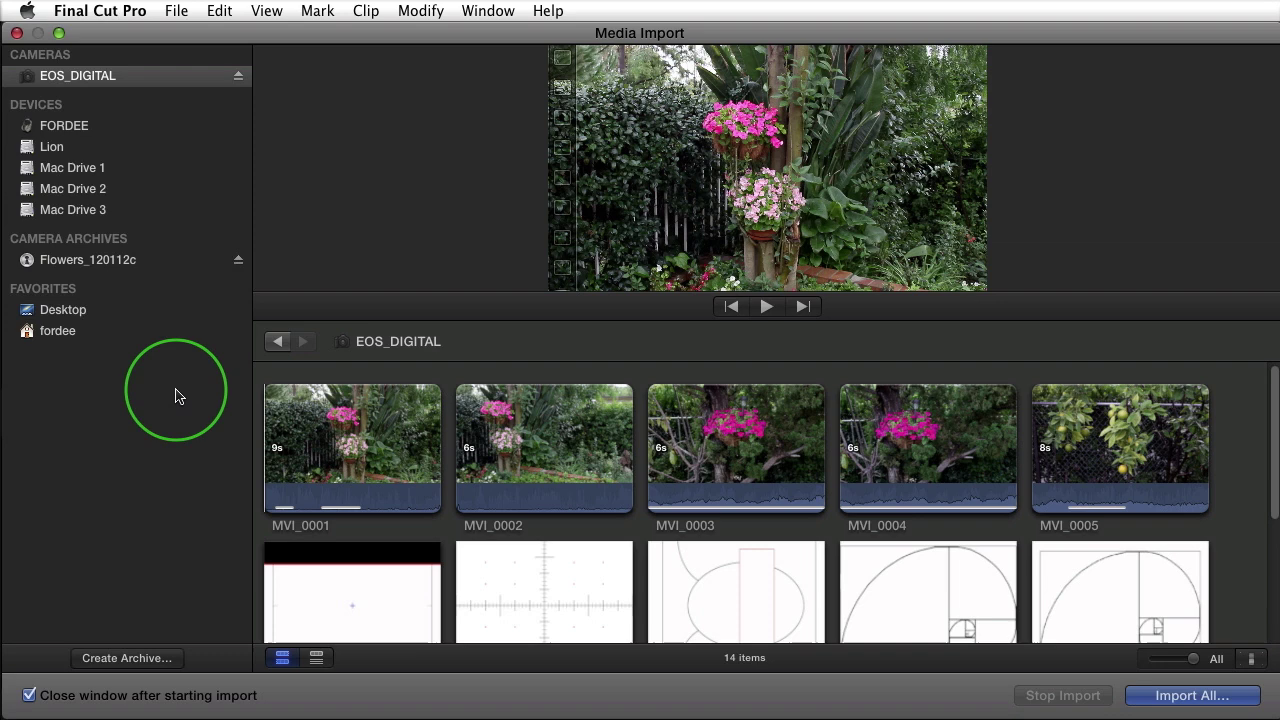
- Mark an I/O range in MVI_0002 during playback and a first range in MVI_0003
click(340, 440)
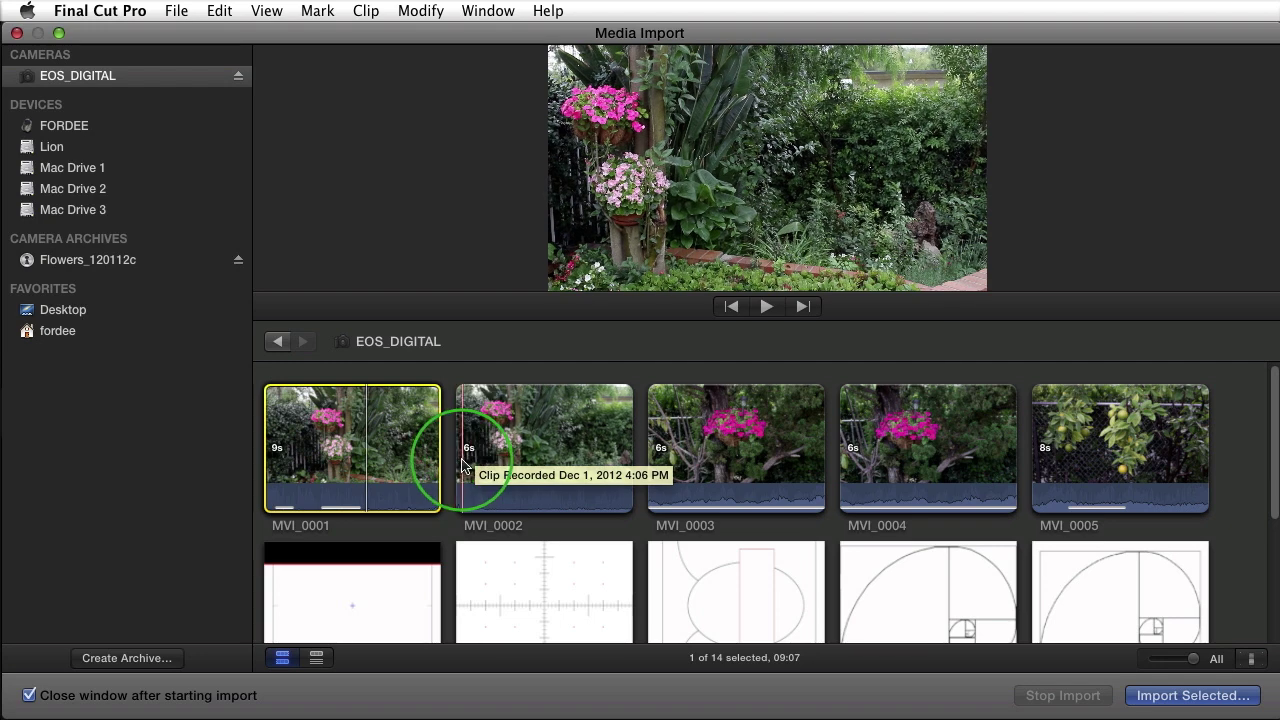
key(space)
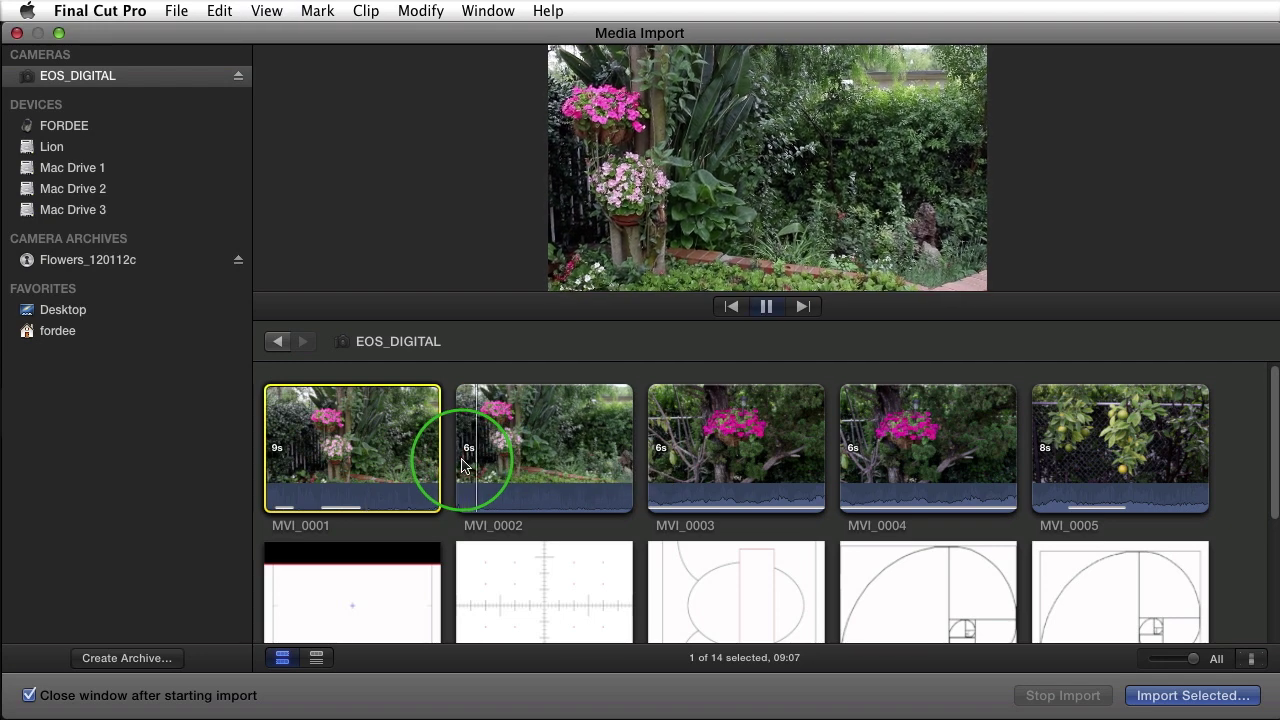
key(i)
key(o)
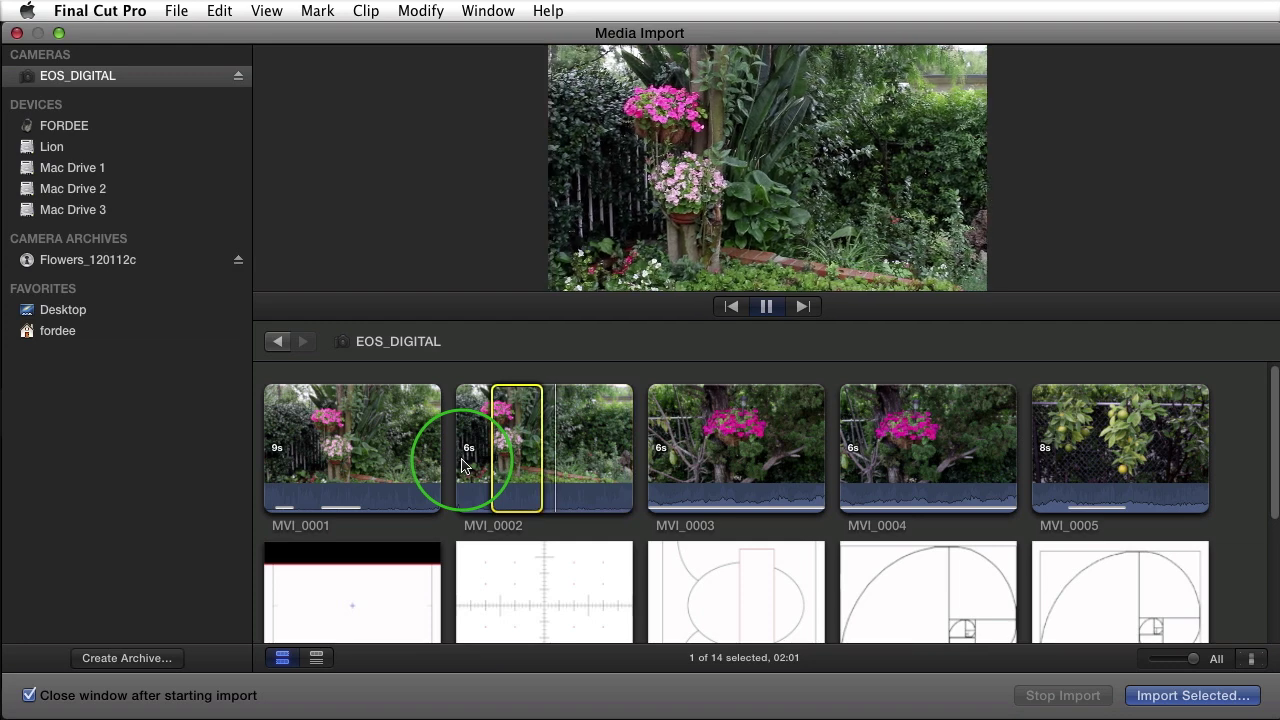
key(space)
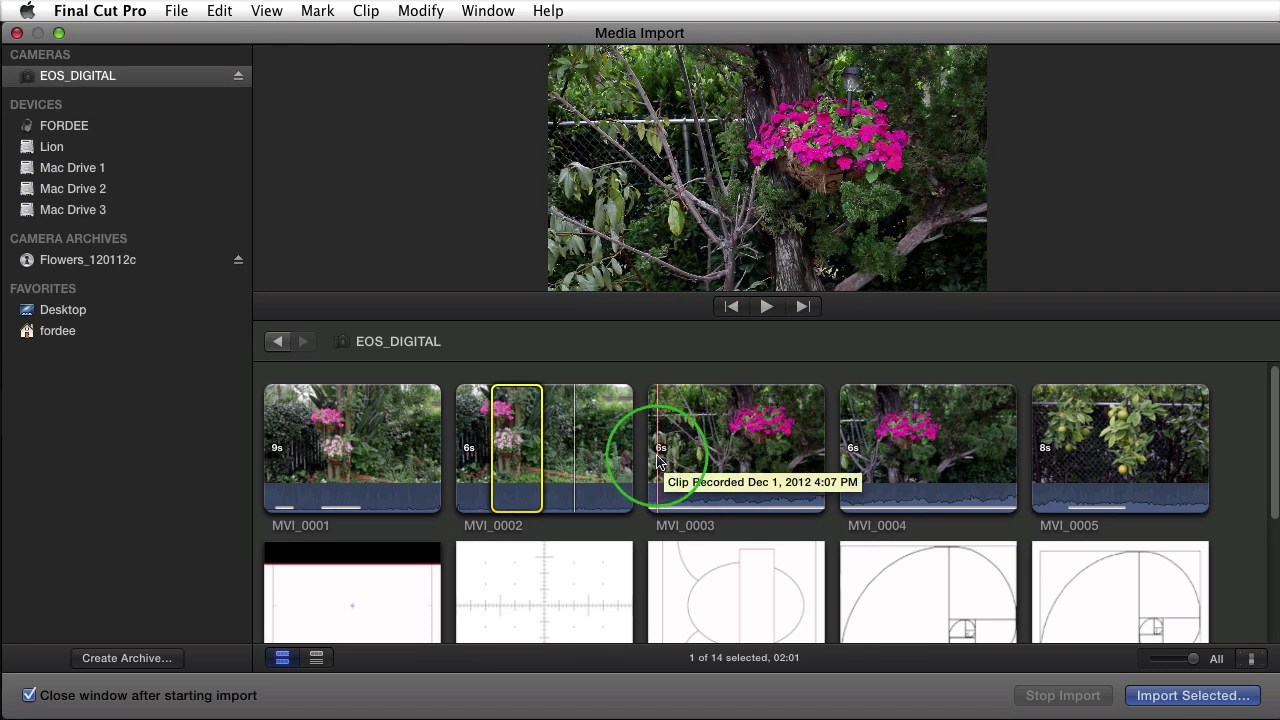
click(665, 461)
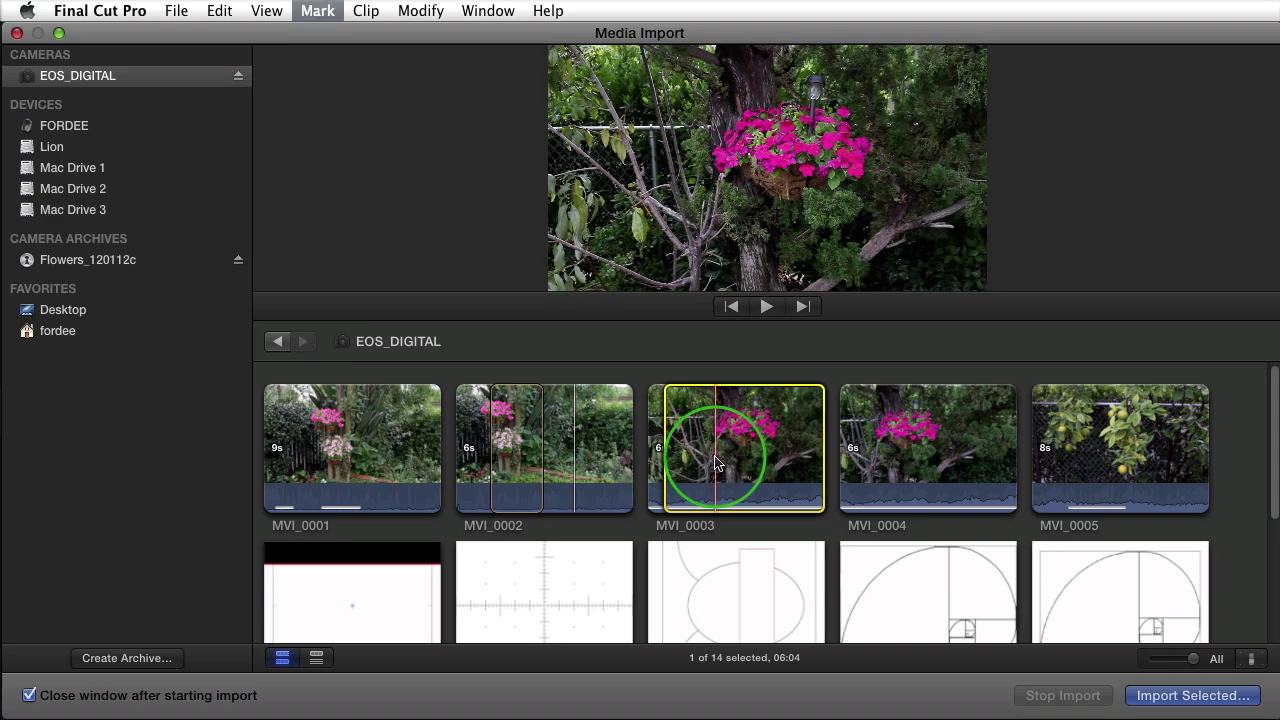
key(o)
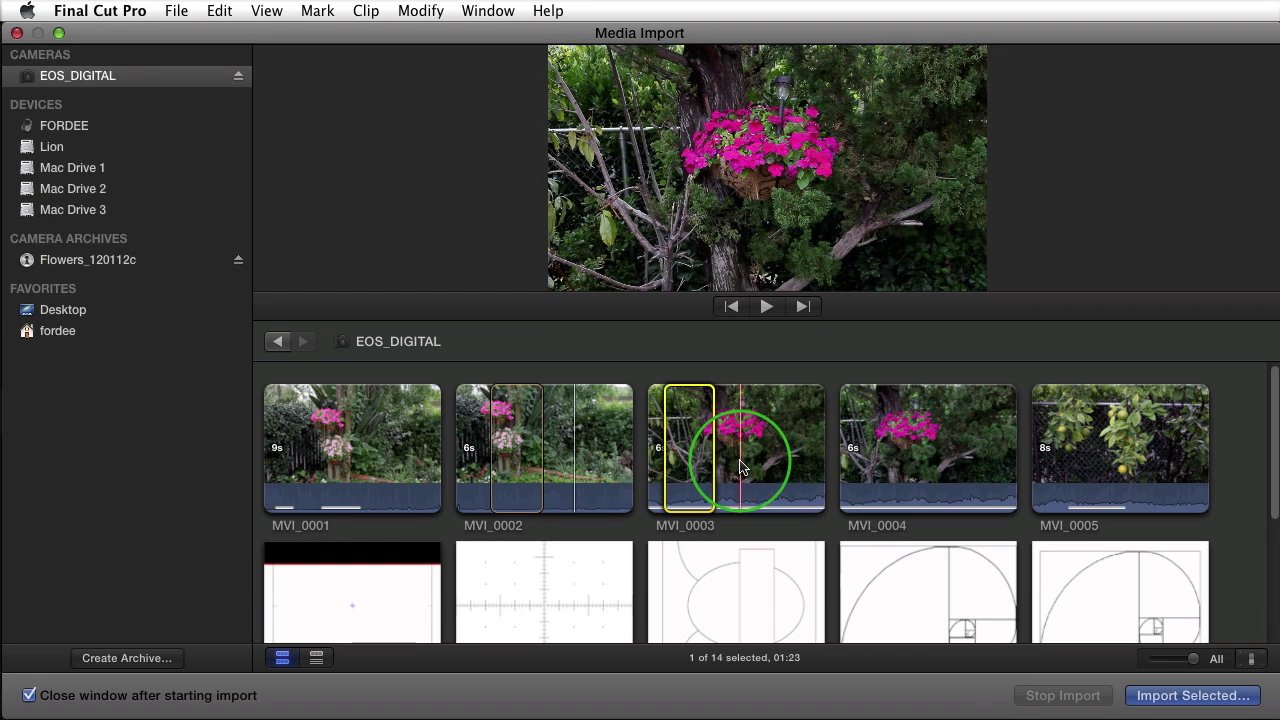
- Add a second MVI_0003 range, then Command-select the MVI_0002 range and whole MVI_0001 clip
key(super+shift+i)
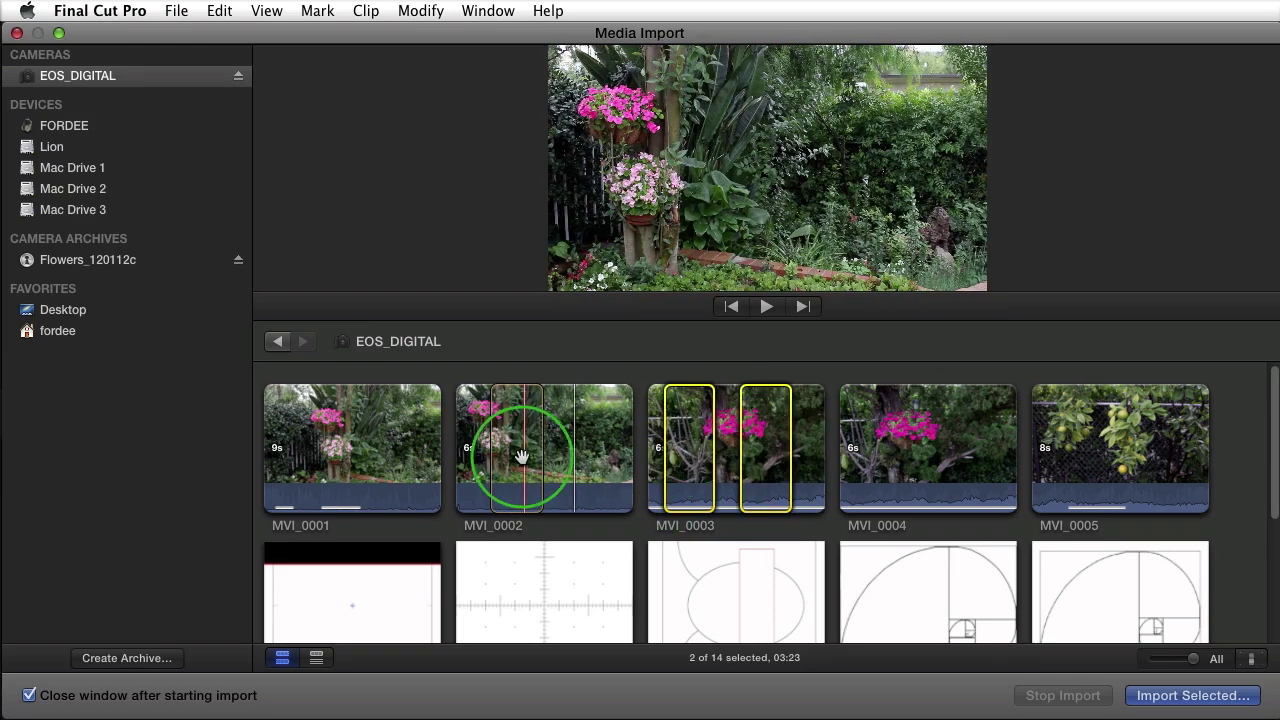
click(512, 457)
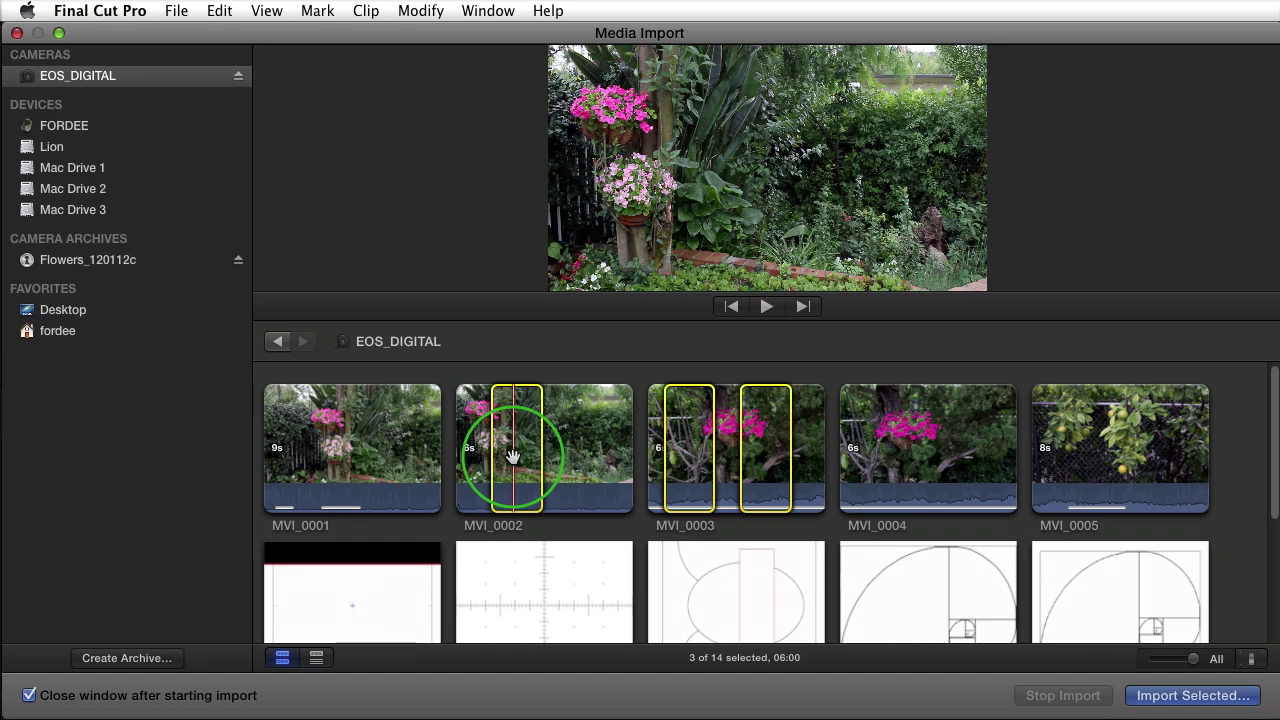
super+click(357, 453)
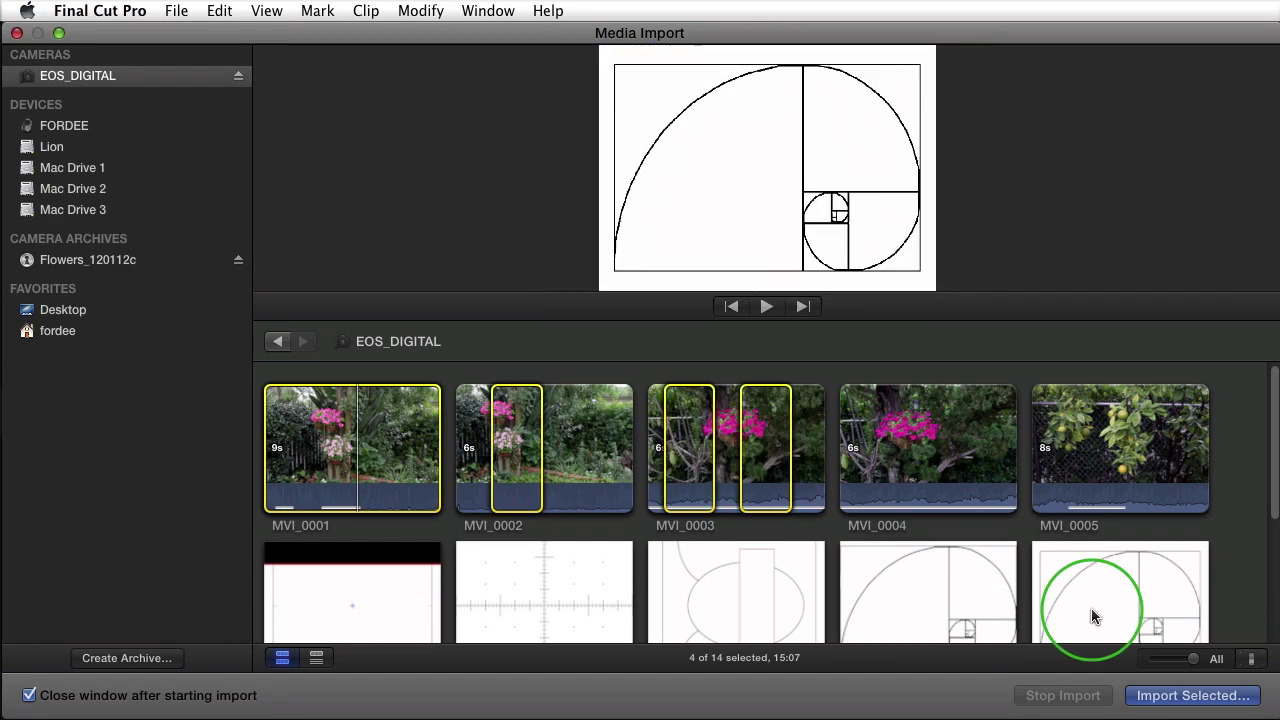
- Choose Import Selected… for the four selected clips and ranges
click(1173, 697)
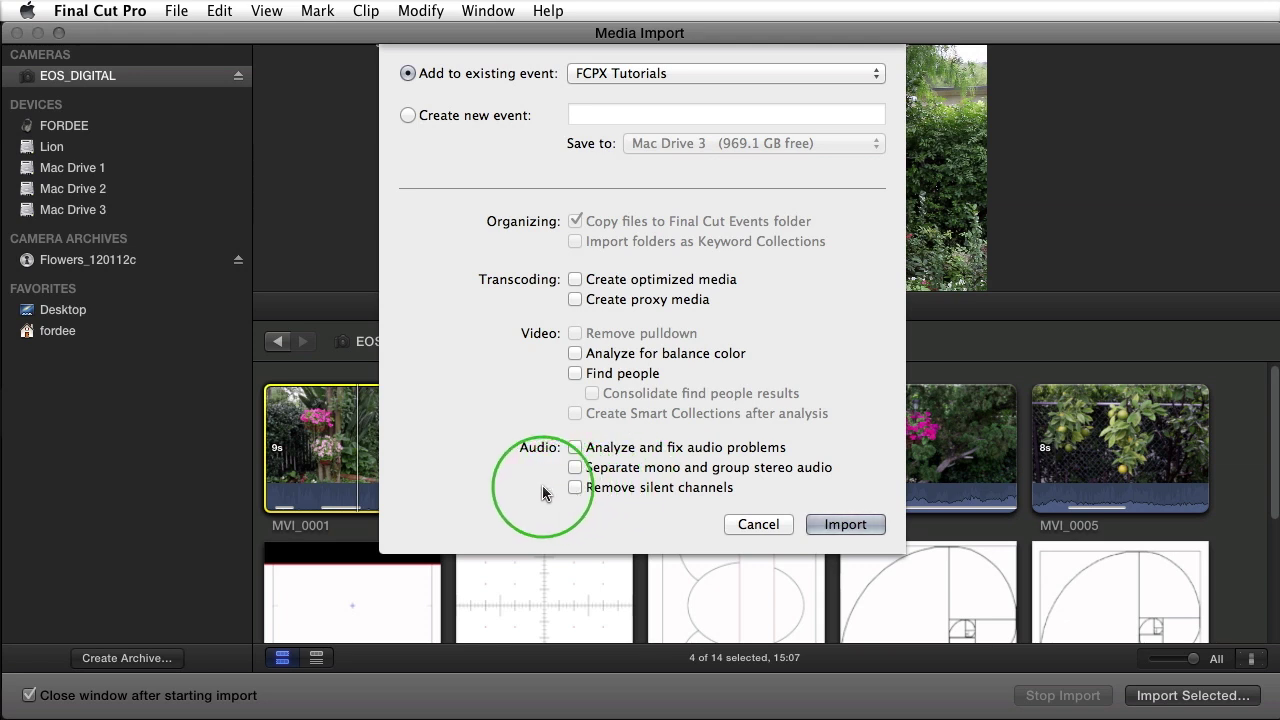
- Import into FCPX Tutorials, then turn off 'Close window after starting import' and close Media Import
click(823, 520)
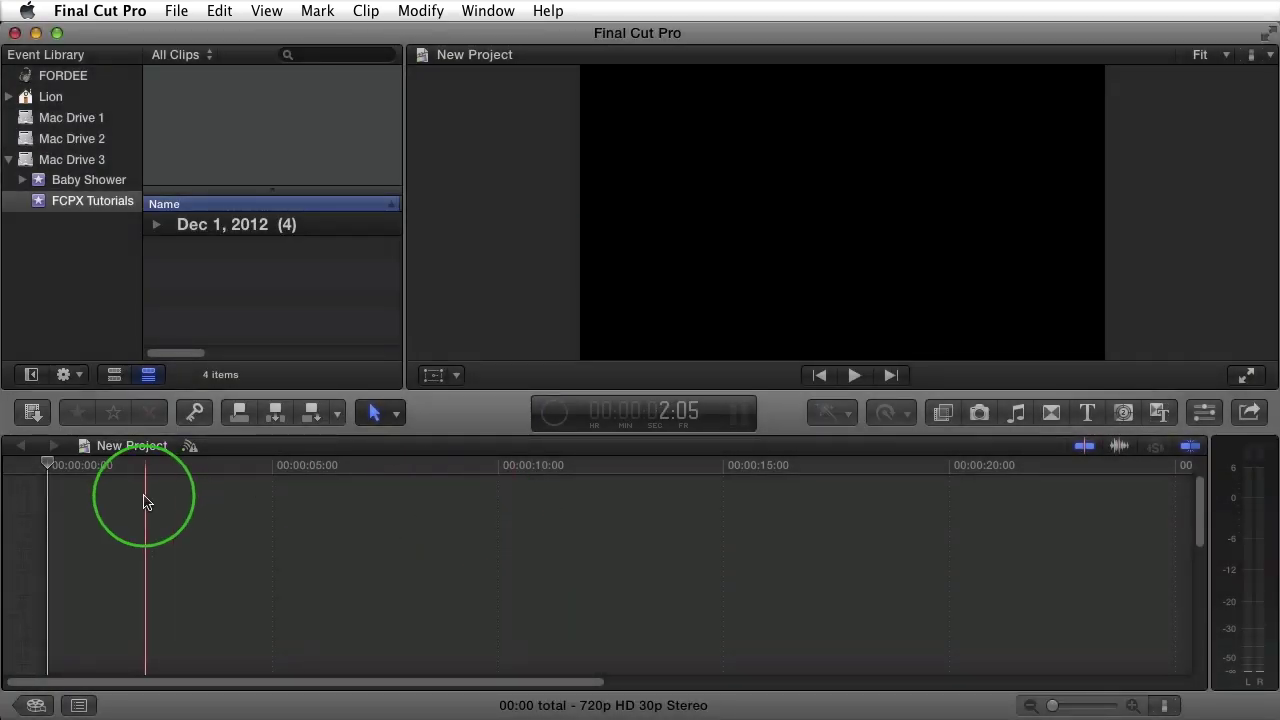
key(super+n)
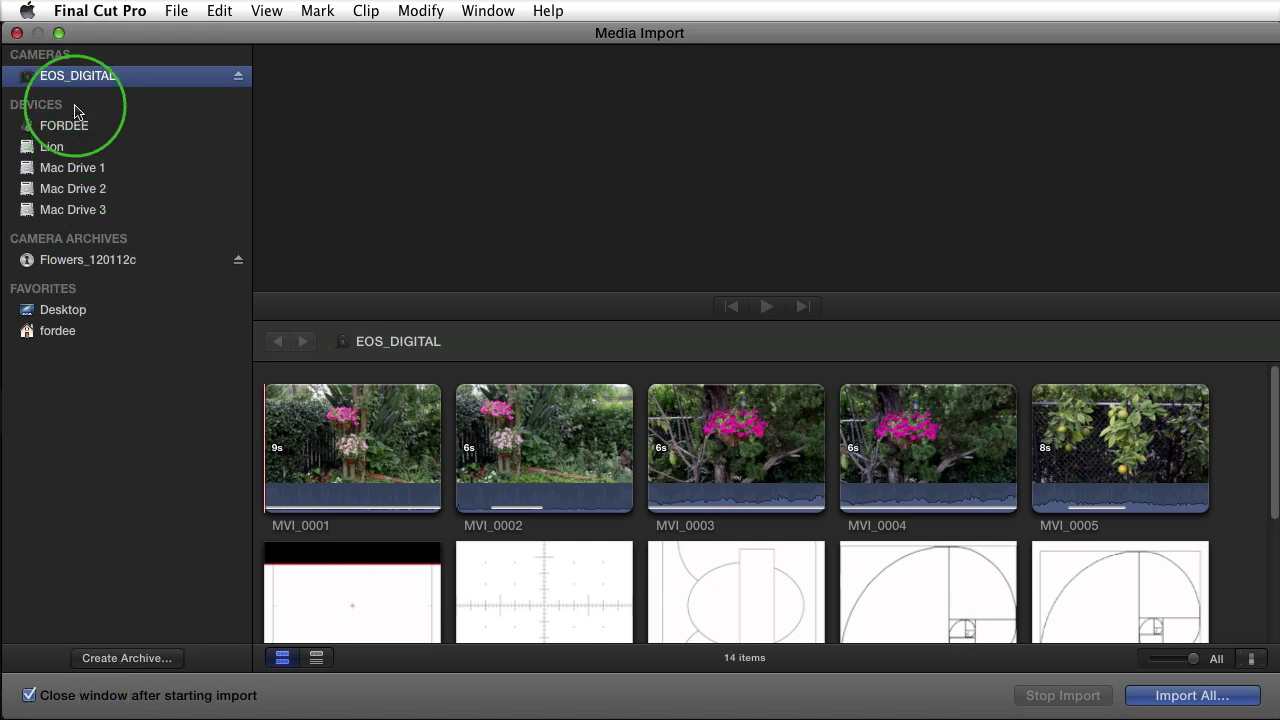
click(29, 695)
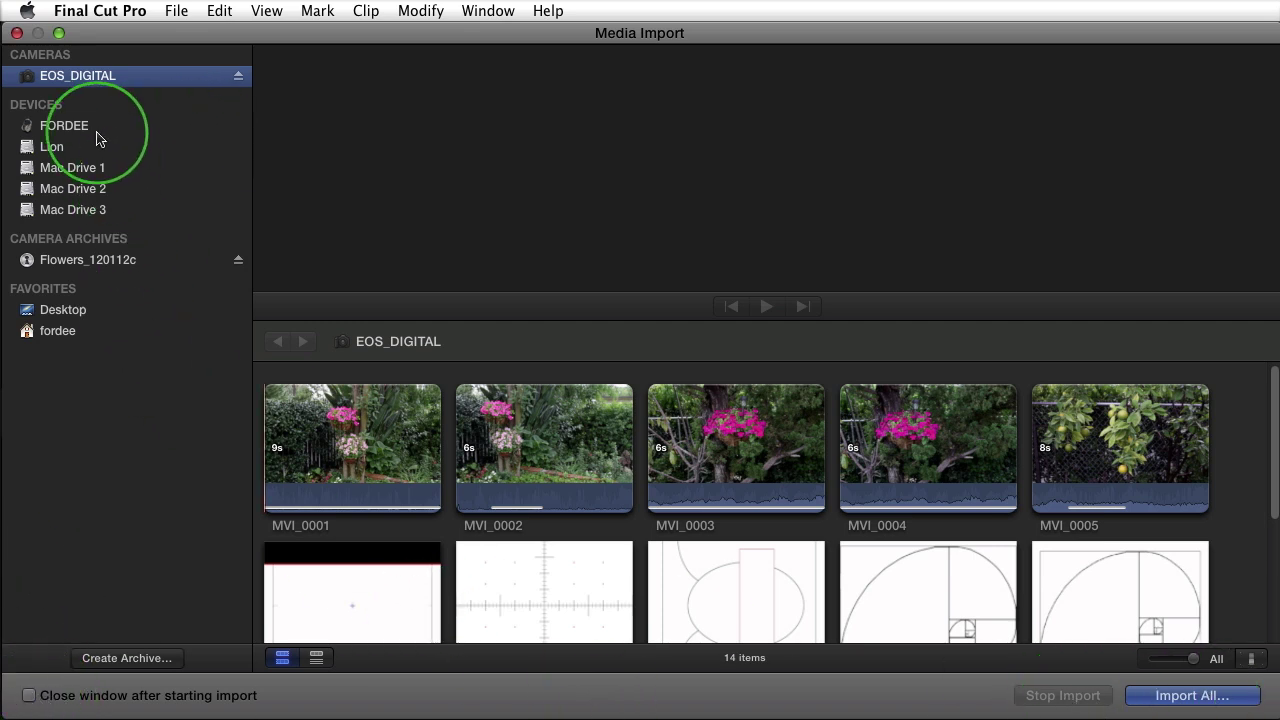
click(16, 33)
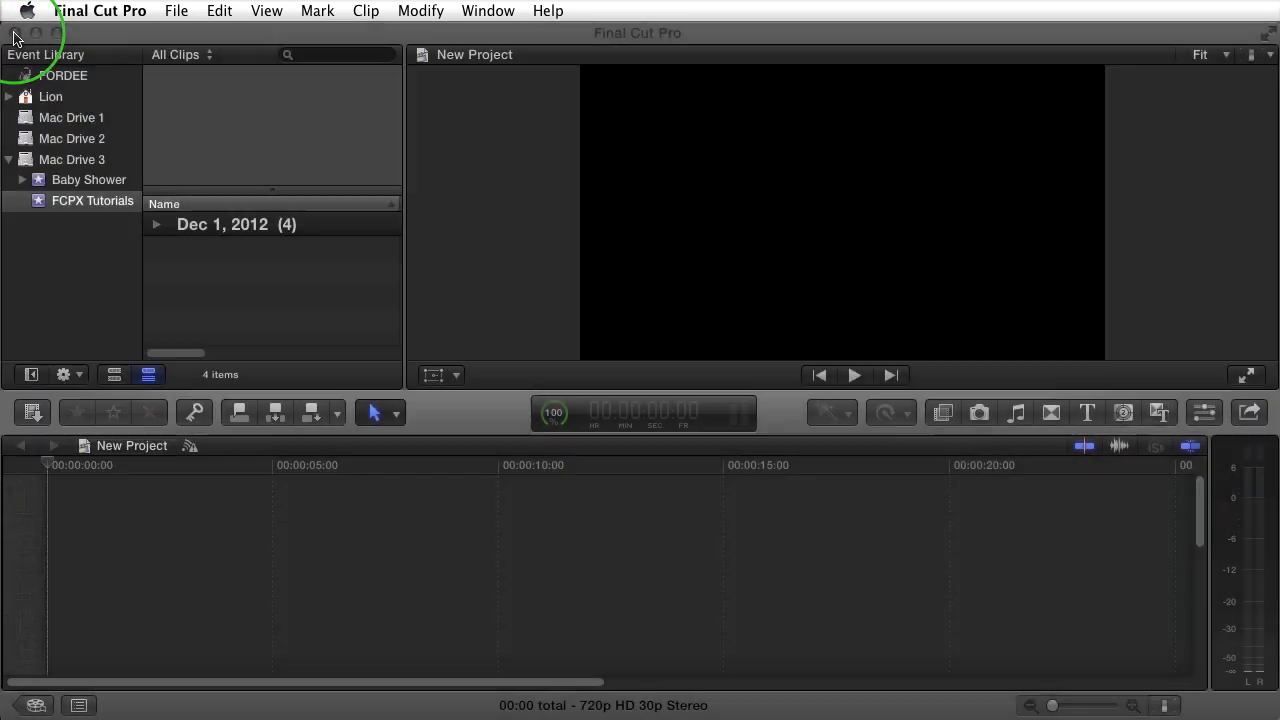
- Expand the Dec 1, 2012 group, preview the imported clips, and bring up Background Tasks
click(156, 225)
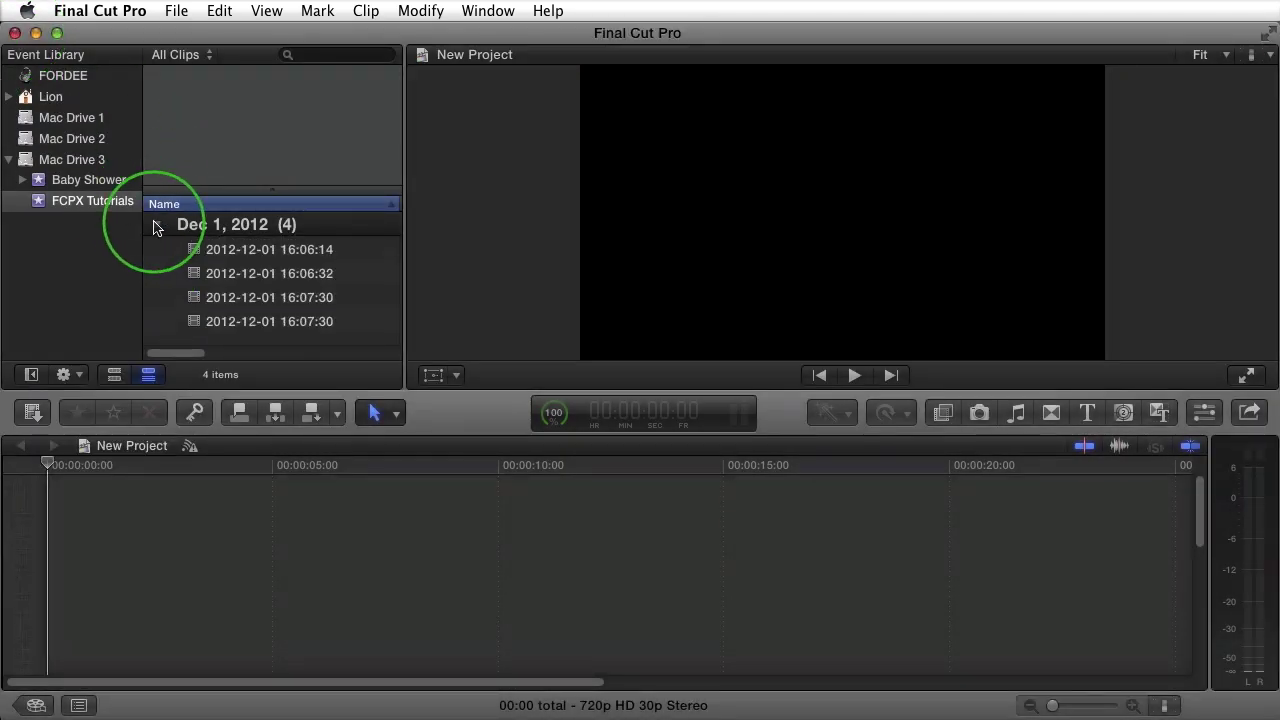
click(222, 300)
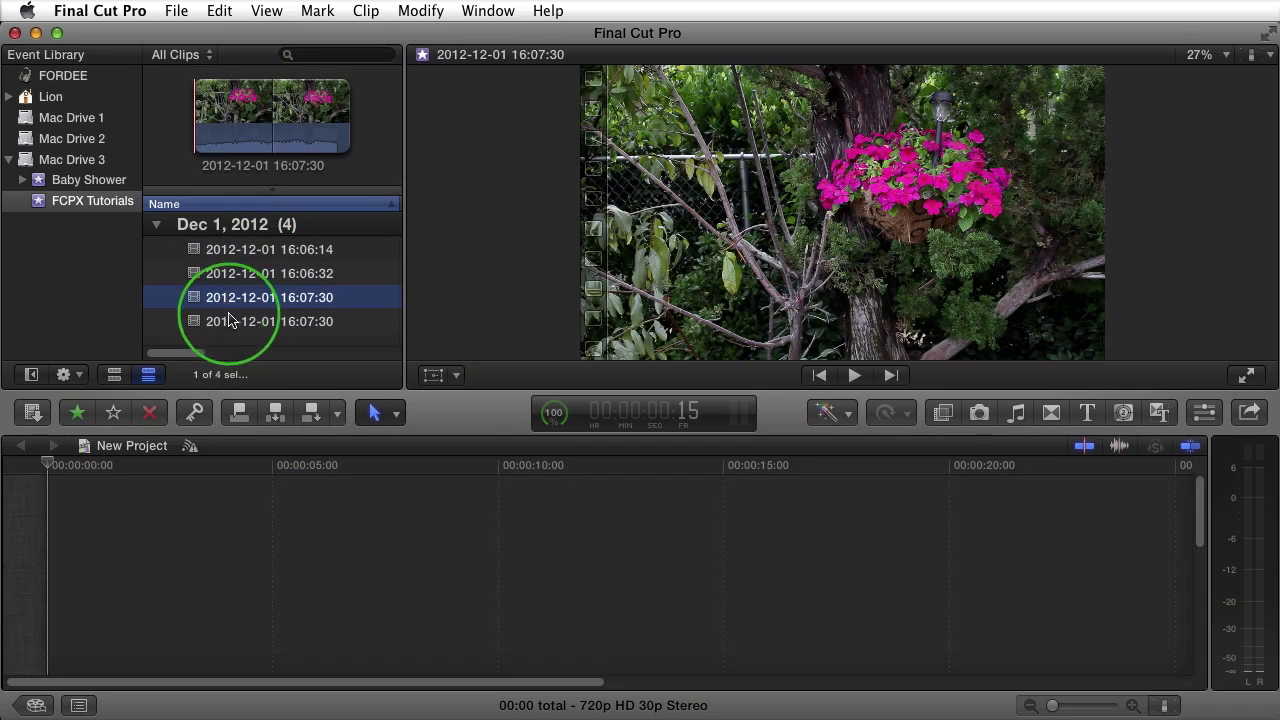
click(230, 317)
click(230, 303)
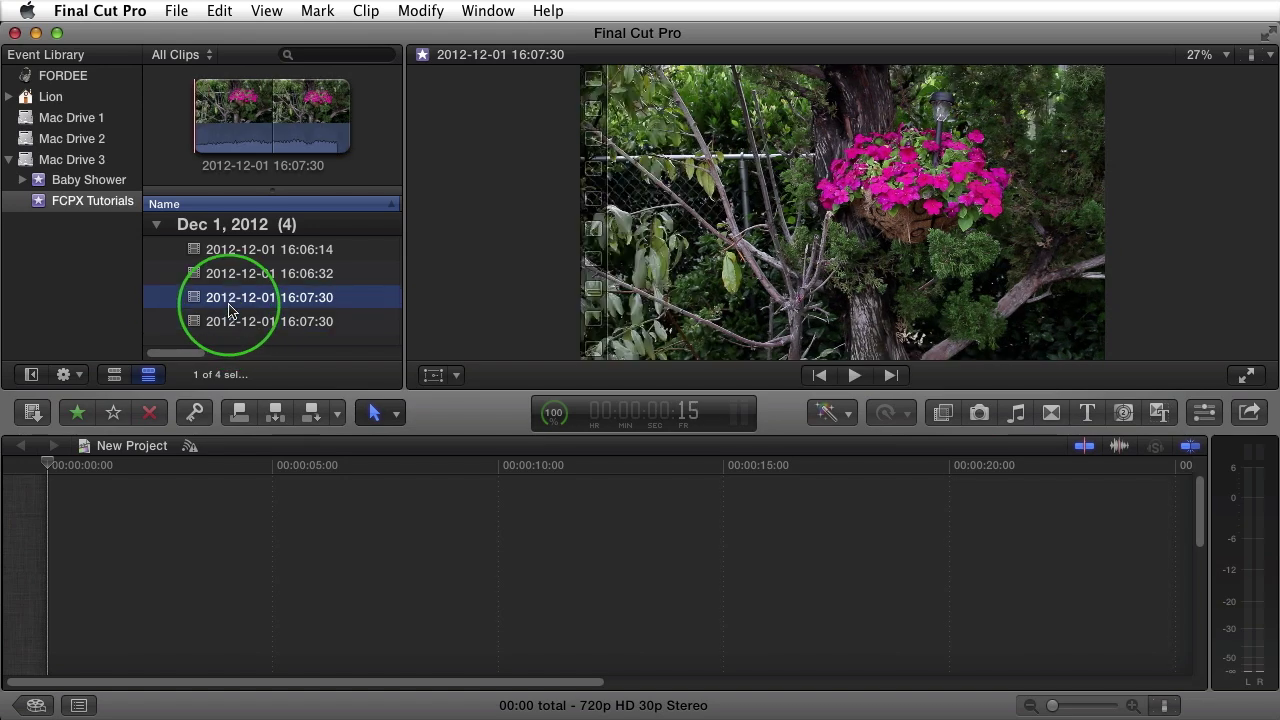
click(225, 276)
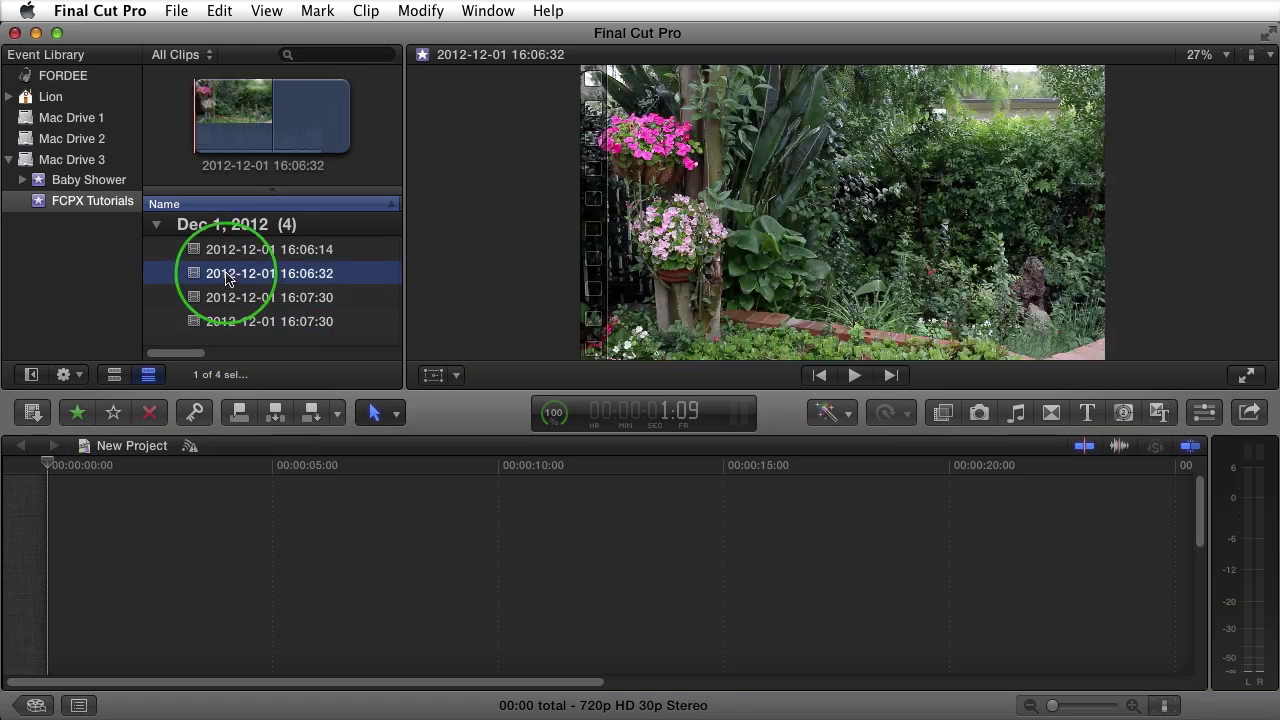
click(551, 412)
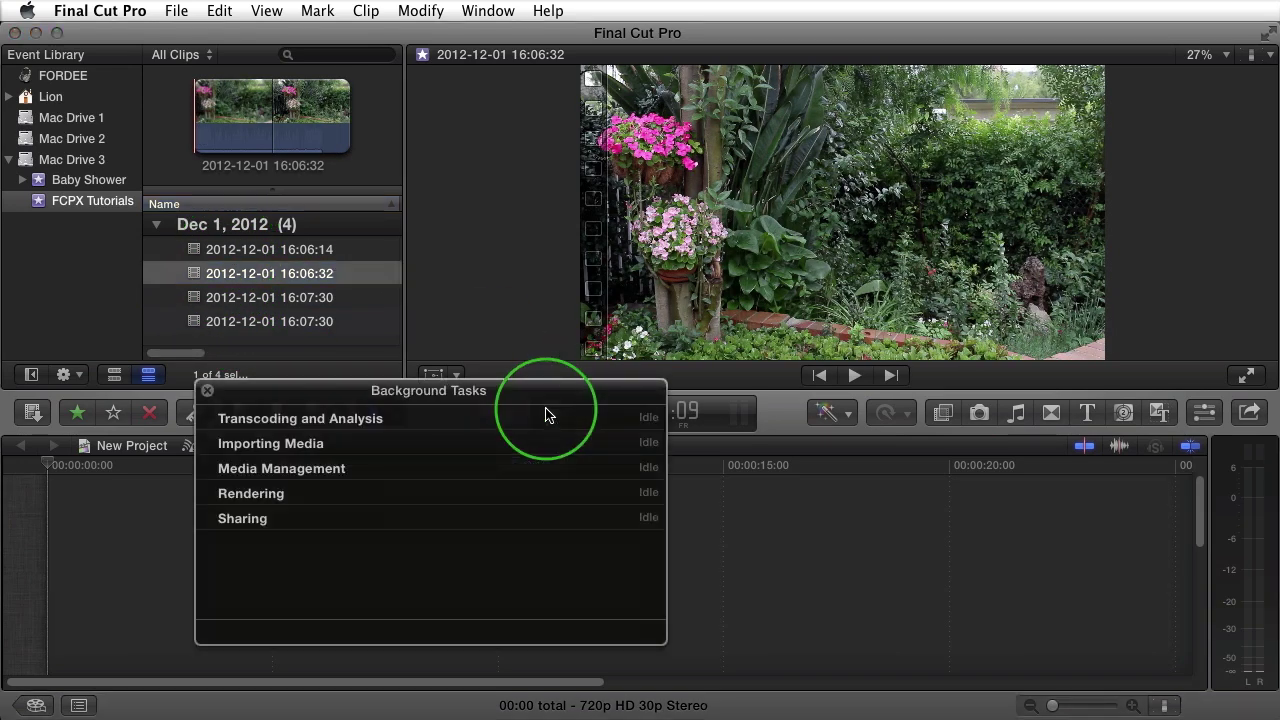
- Bring the Background Tasks window to the front to confirm Importing Media shows Idle
click(261, 396)
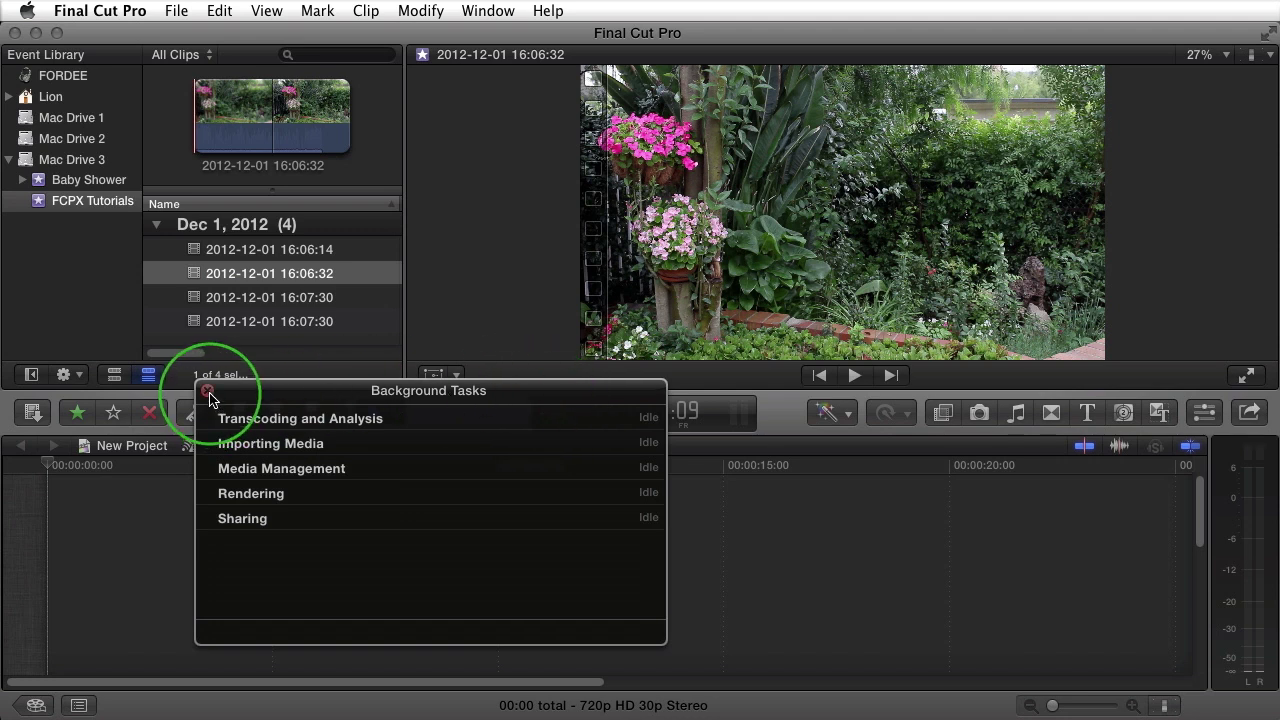